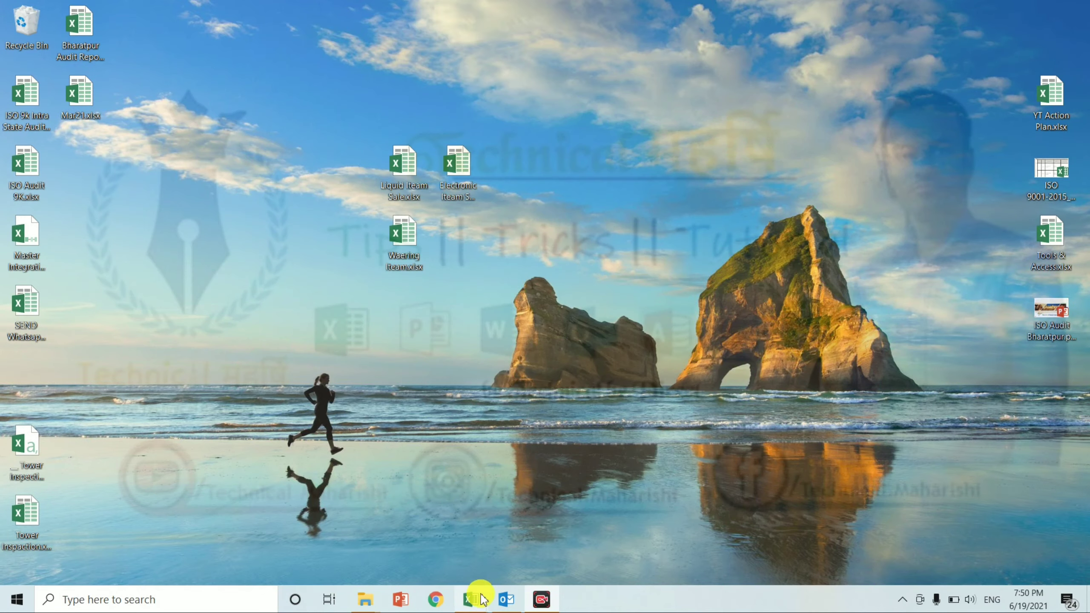
Bring the Liquid Iteam Sale.xlsx window forward on Sheet1 with its Milk, Curd and Ghee table.
{"action": "left_click", "coordinate": [472, 599]}
{"action": "left_click", "coordinate": [533, 544]}
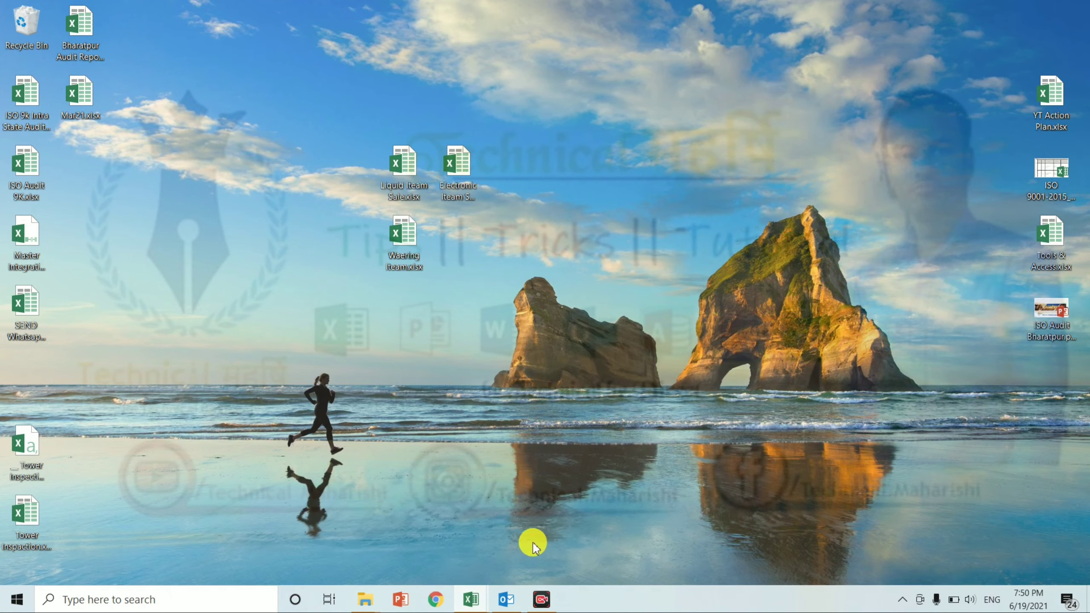
{"action": "left_click", "coordinate": [80, 560]}
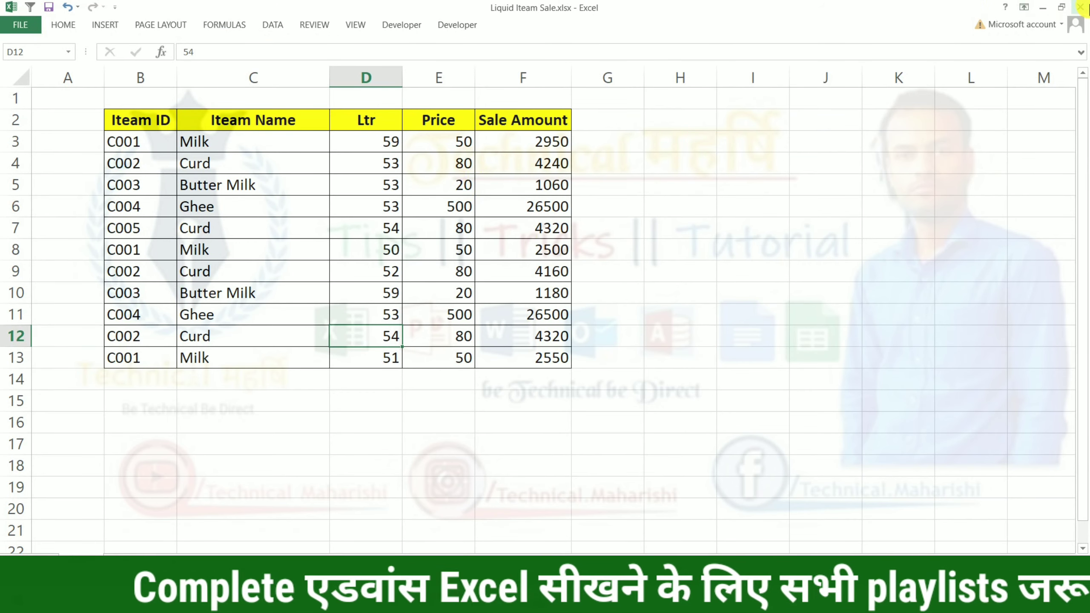
{"action": "left_click", "coordinate": [1048, 13]}
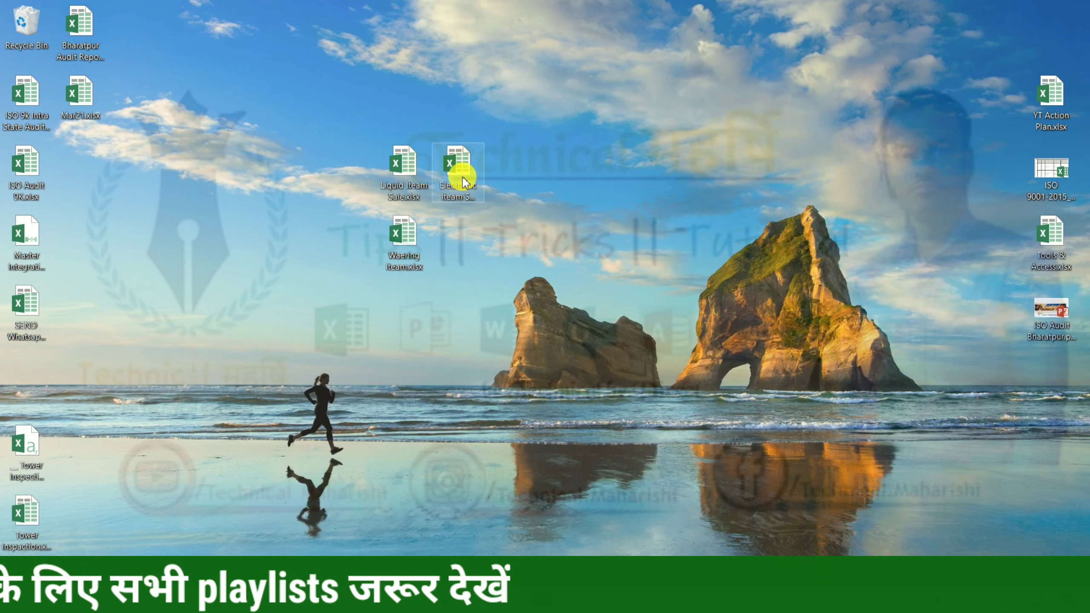
{"action": "mouse_move", "coordinate": [470, 599]}
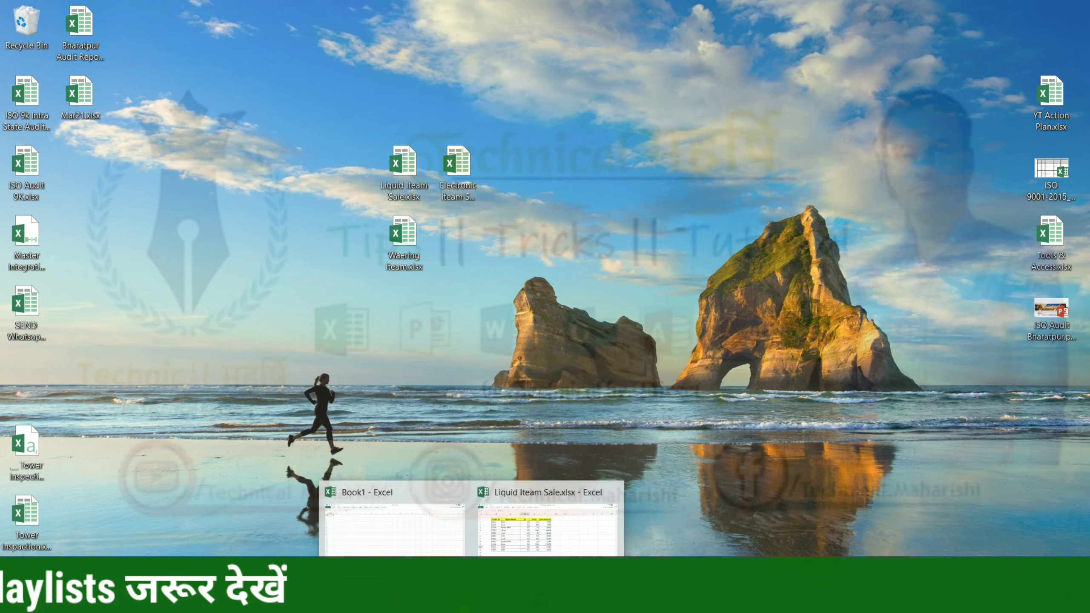
{"action": "left_click", "coordinate": [501, 551]}
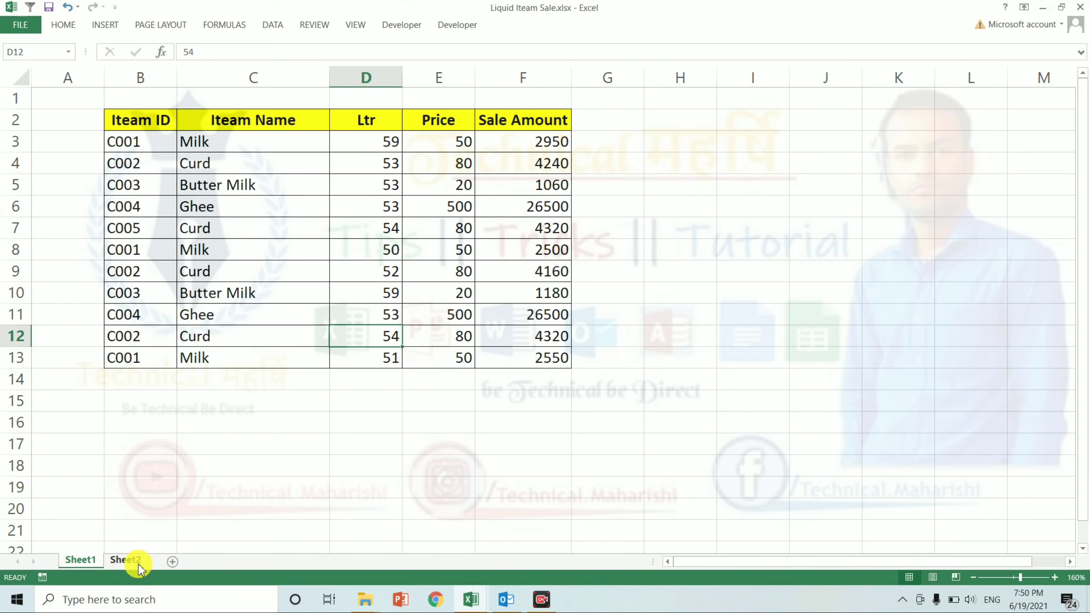
On blank Sheet2, open the DATA tab's Existing Connections list.
{"action": "left_click", "coordinate": [137, 562]}
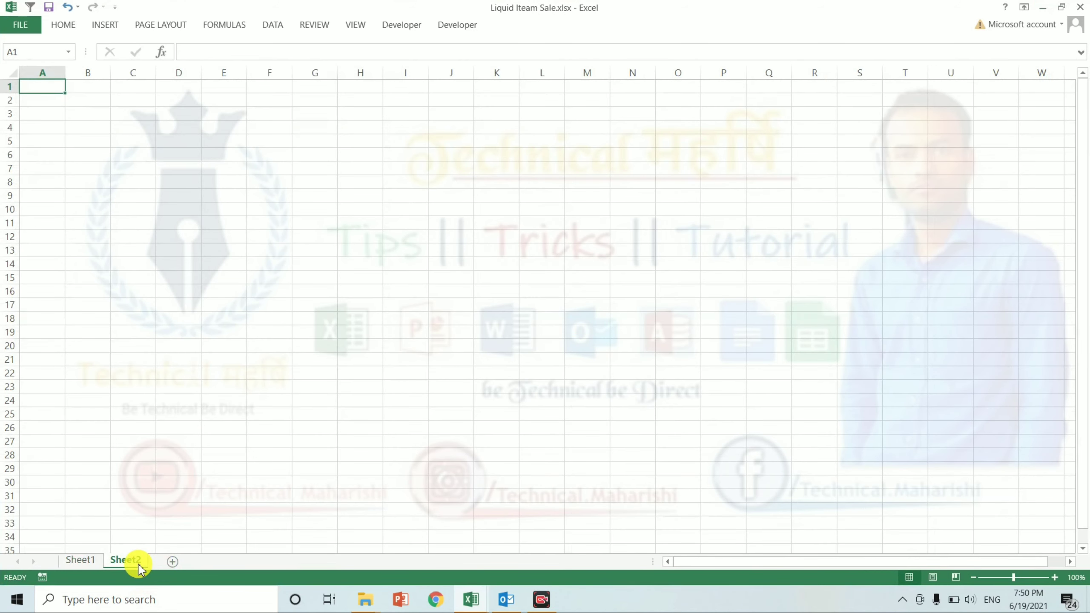
{"action": "left_click", "coordinate": [273, 26]}
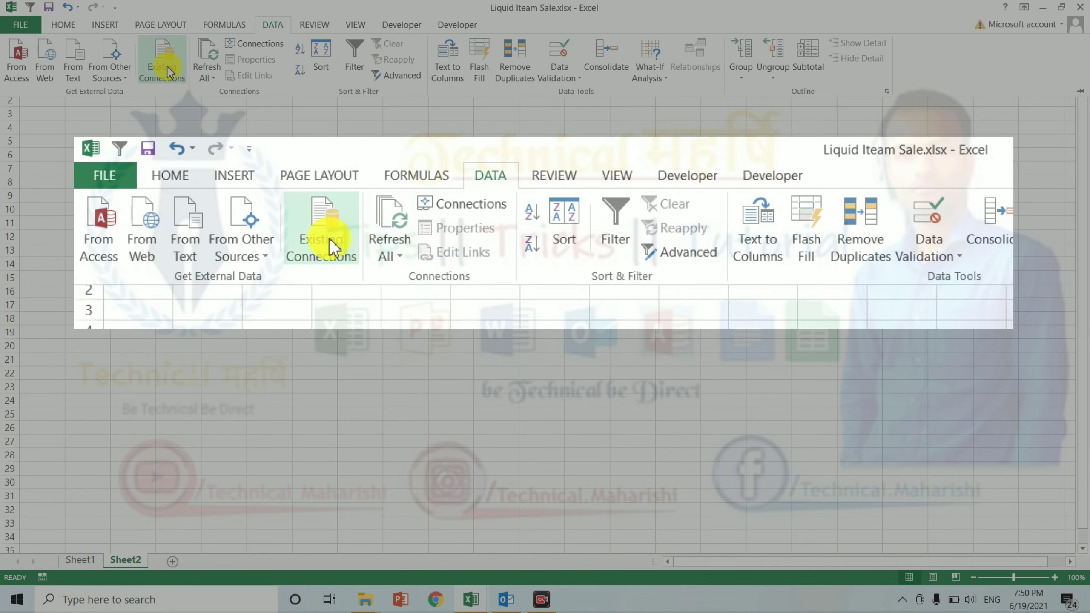
{"action": "left_click", "coordinate": [168, 71]}
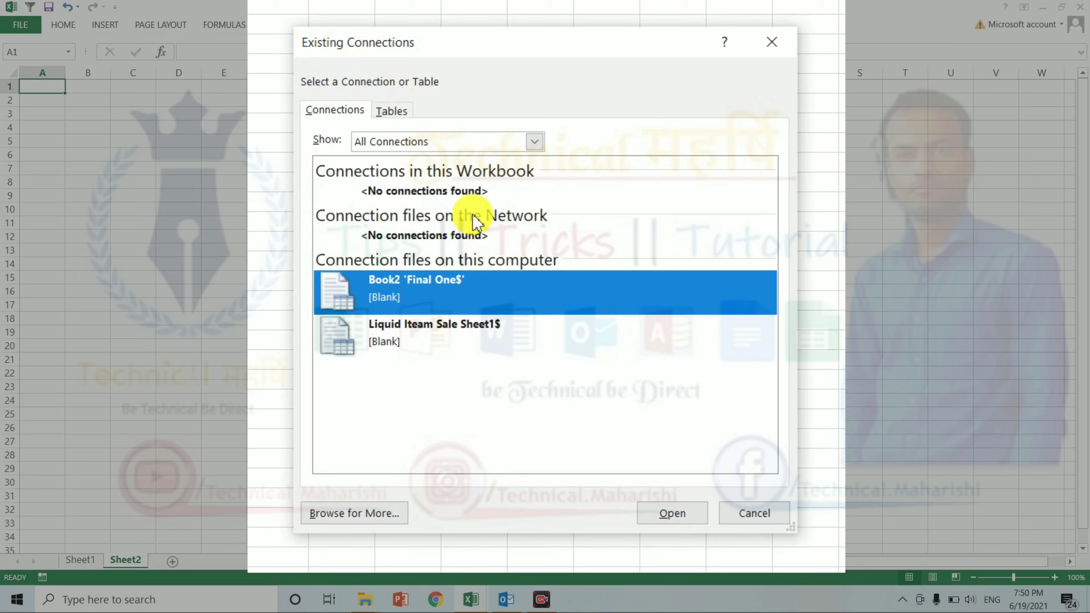
Browse to the Desktop and open Electronic Iteam Sale.xlsx as the data source.
{"action": "left_click", "coordinate": [363, 515]}
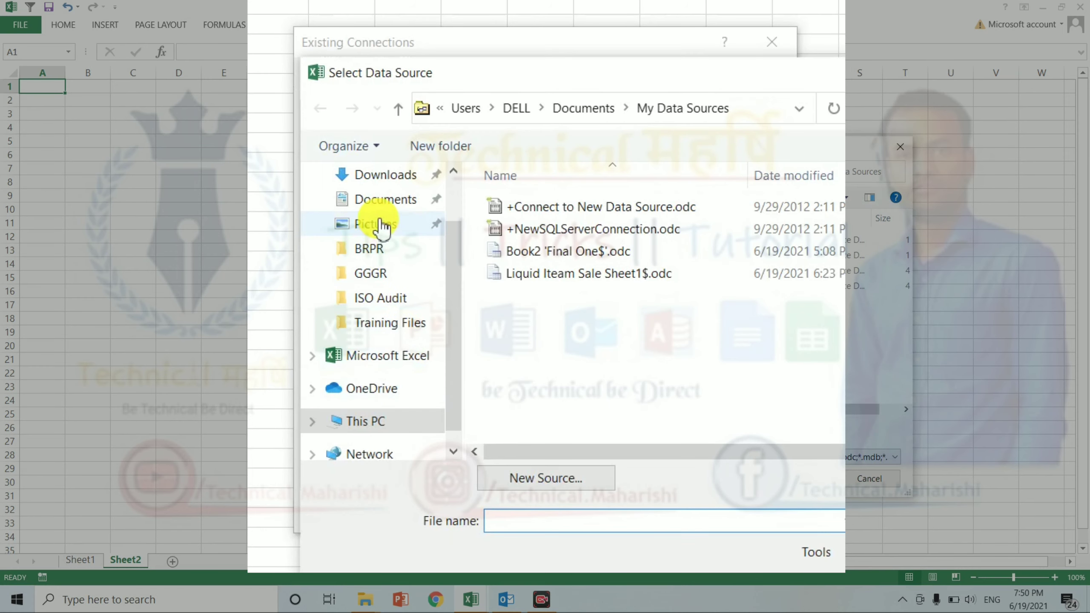
{"action": "left_click", "coordinate": [453, 186]}
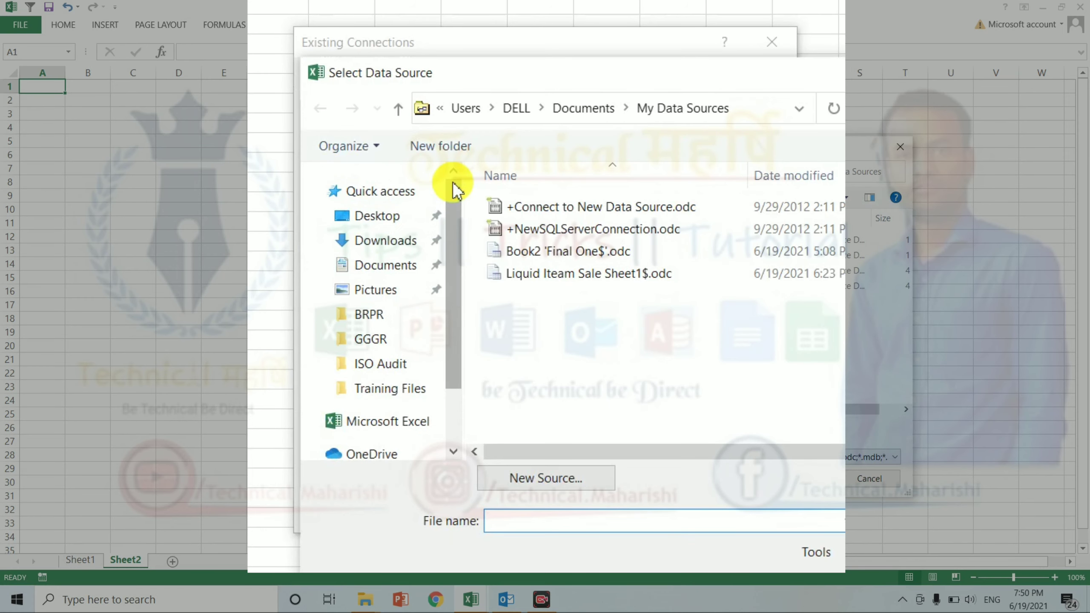
{"action": "left_click", "coordinate": [385, 222]}
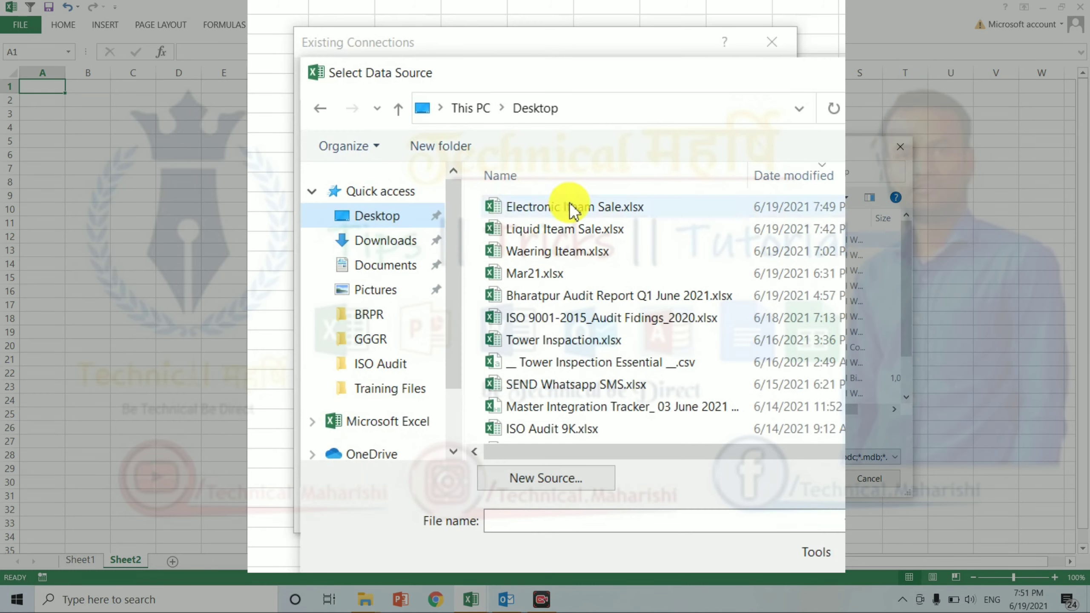
{"action": "left_click", "coordinate": [573, 208]}
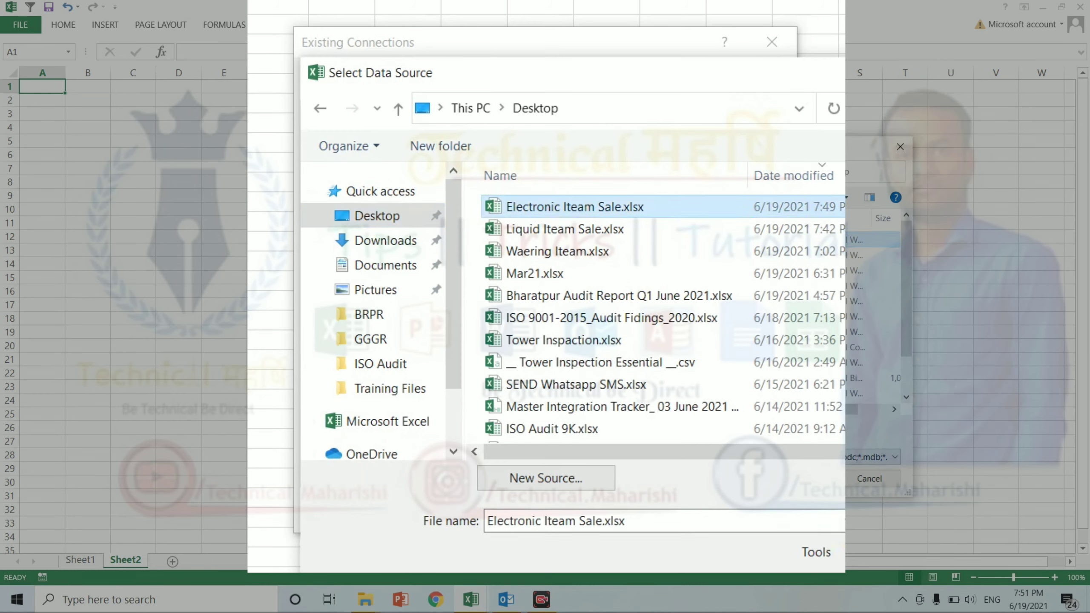
{"action": "key", "text": "Return"}
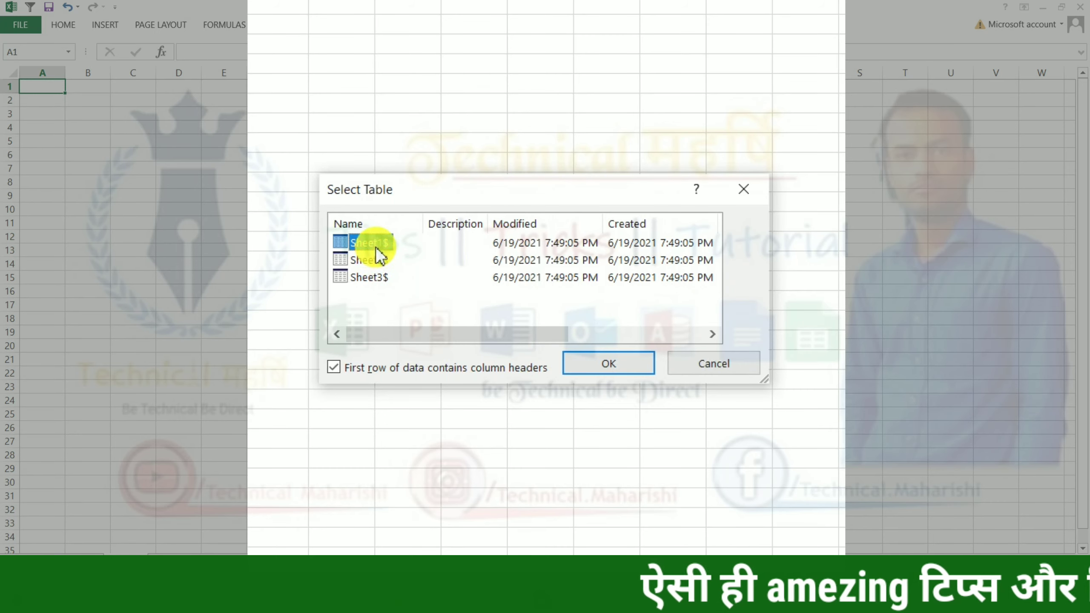
Import the Sheet1$ table into Sheet2, placing it at cell D5.
{"action": "left_click", "coordinate": [592, 363]}
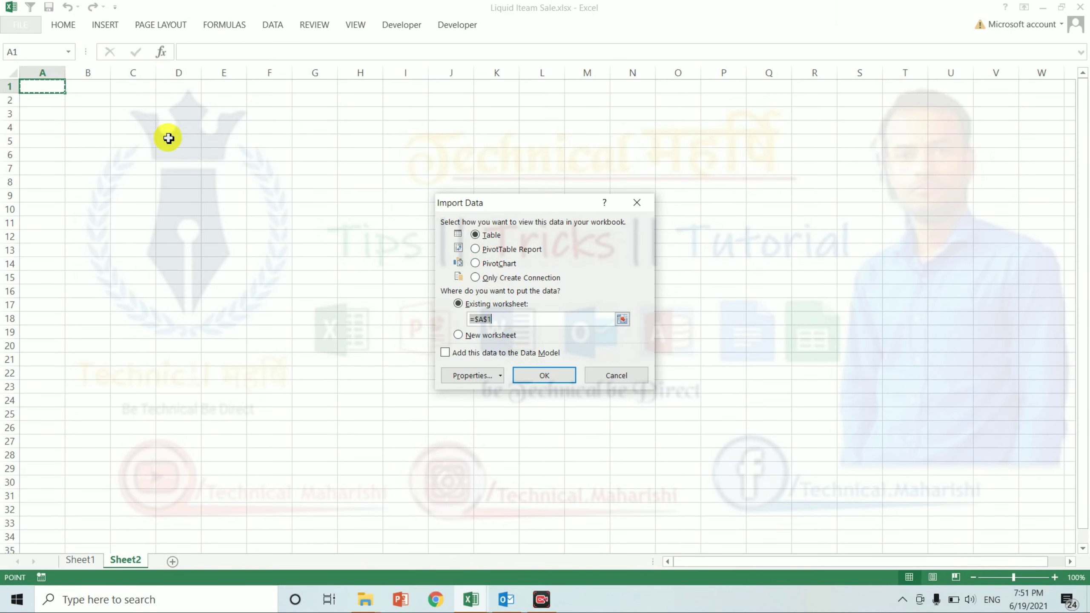
{"action": "left_click", "coordinate": [174, 147]}
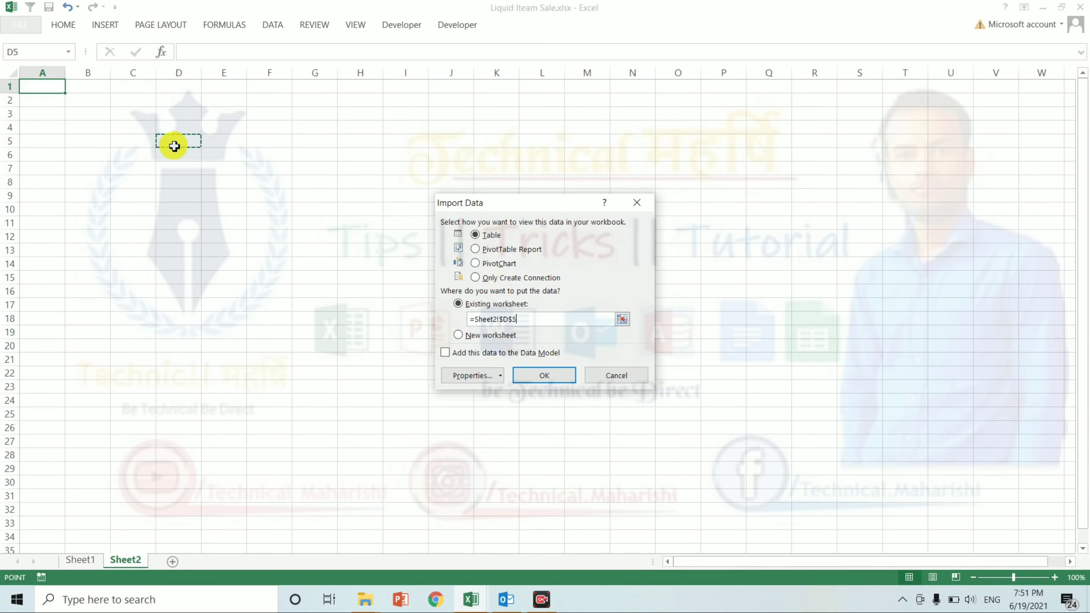
{"action": "left_click", "coordinate": [540, 376]}
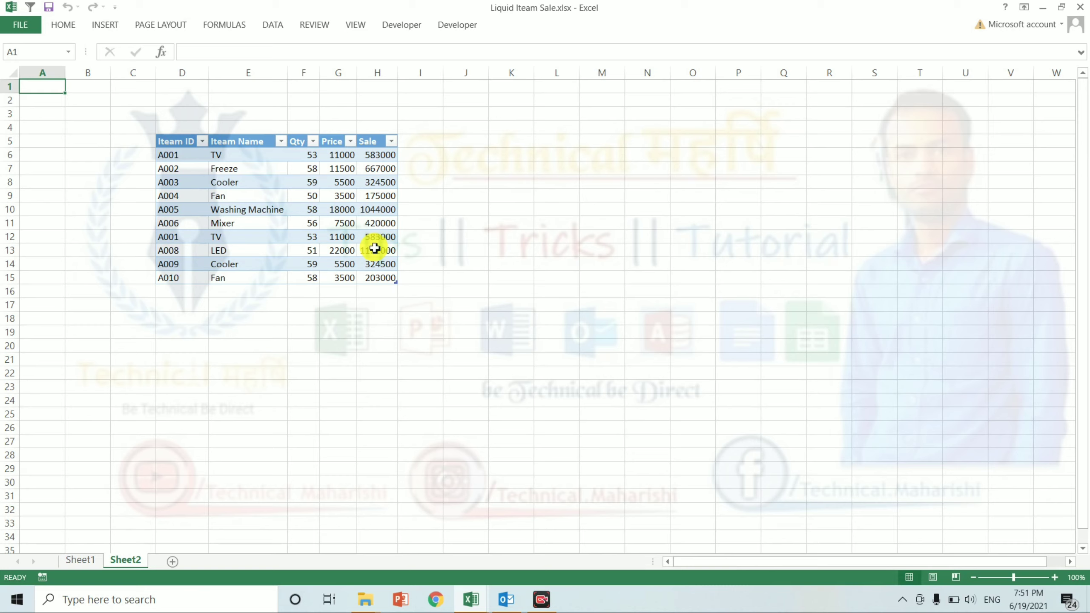
Close Liquid Iteam Sale, open Electronic Iteam Sale.xlsx and clear the Sale values in F7:F12.
{"action": "left_click", "coordinate": [1079, 11]}
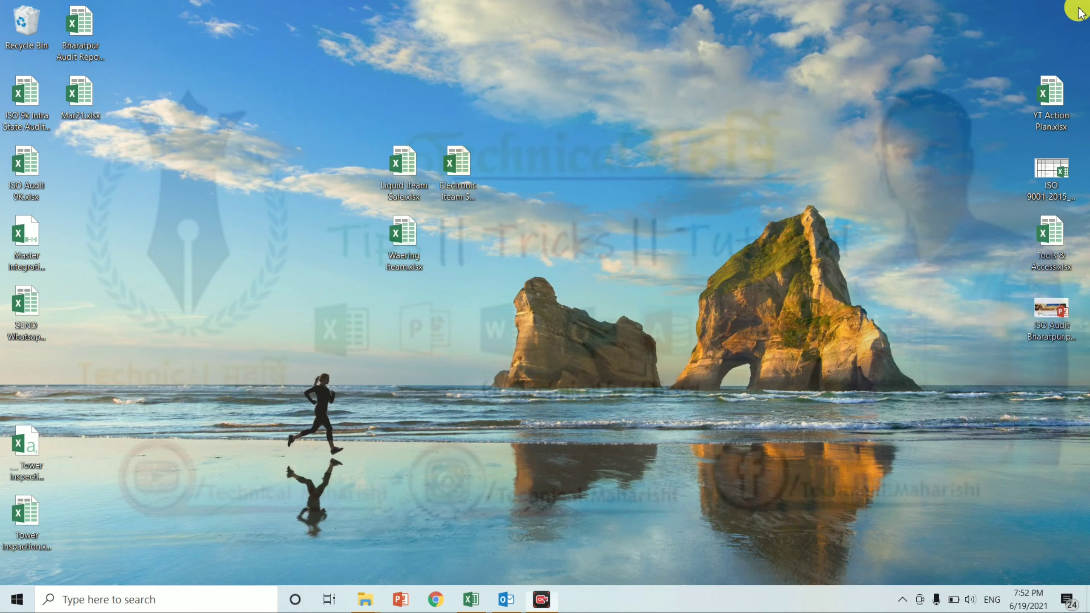
{"action": "double_click", "coordinate": [467, 170]}
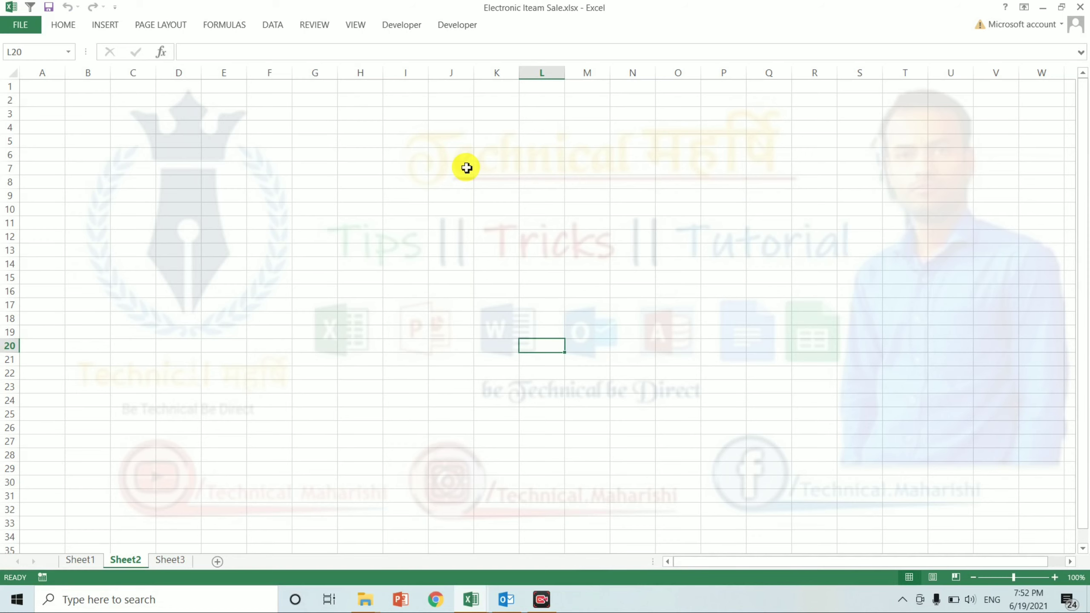
{"action": "left_click", "coordinate": [81, 565]}
{"action": "left_click", "coordinate": [554, 196]}
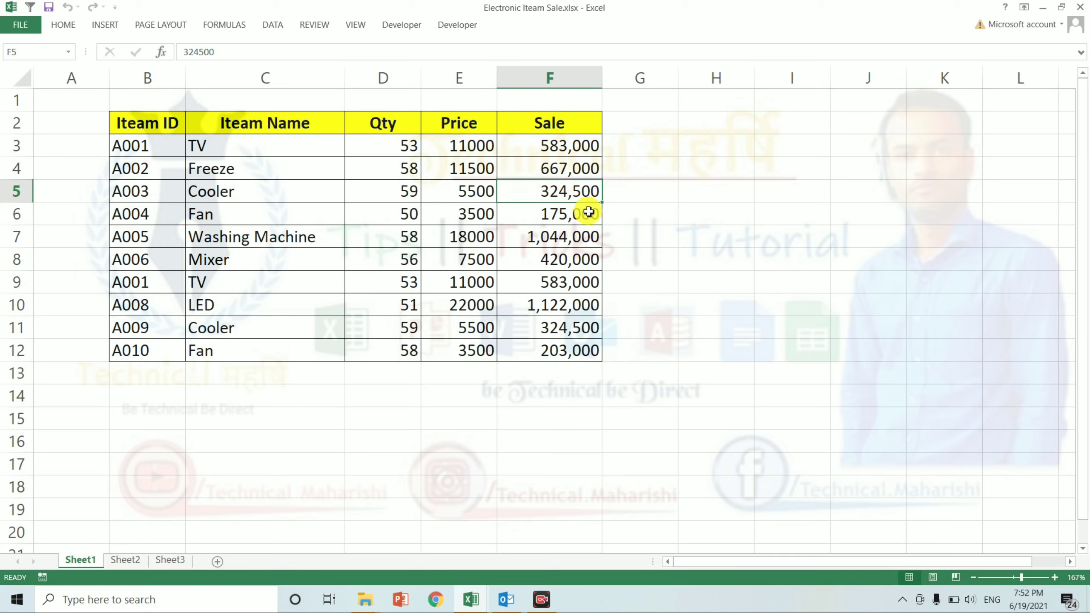
{"action": "left_click", "coordinate": [577, 243]}
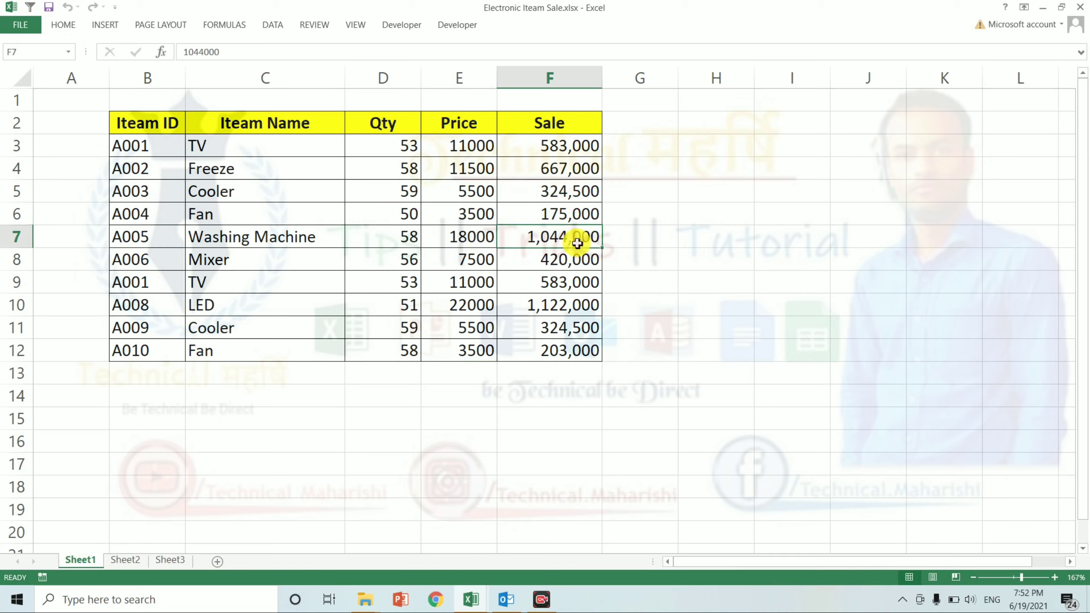
{"action": "key", "text": "ctrl+shift+Down"}
{"action": "key", "text": "Delete"}
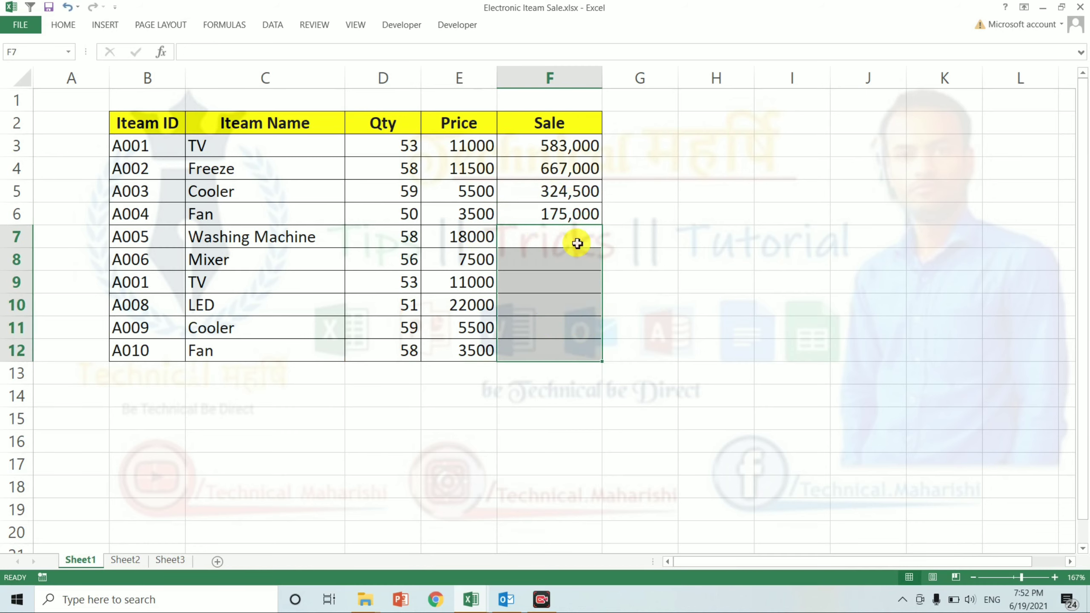
Enter the letters A, B, C, D, E down I7:I11 and close the workbook.
{"action": "key", "text": "Right"}
{"action": "key", "text": "Right"}
{"action": "key", "text": "Right"}
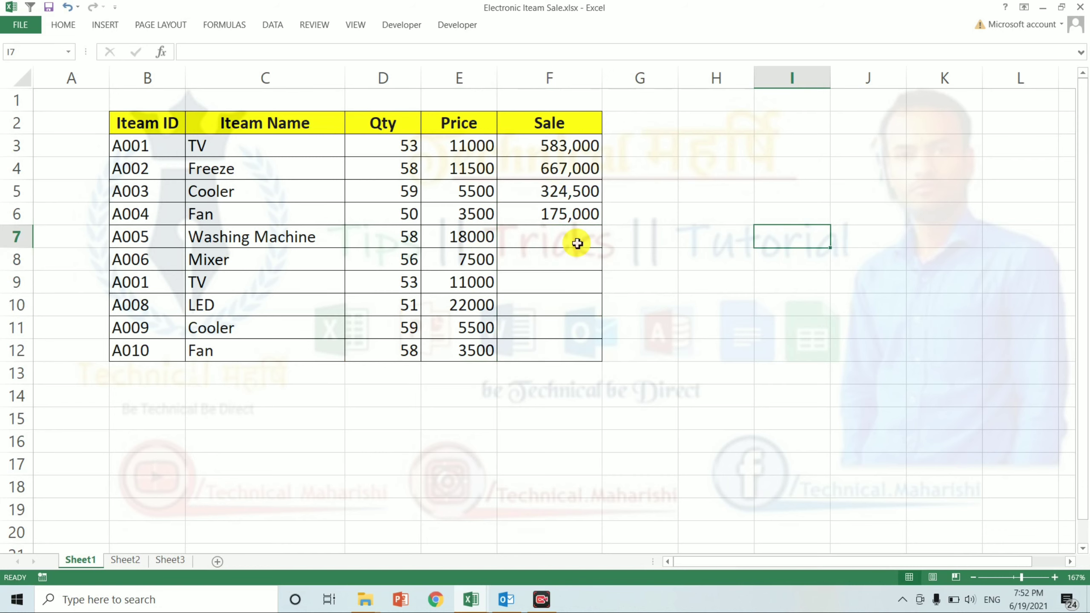
{"action": "type", "text": "A"}
{"action": "key", "text": "Return"}
{"action": "type", "text": "B"}
{"action": "key", "text": "Return"}
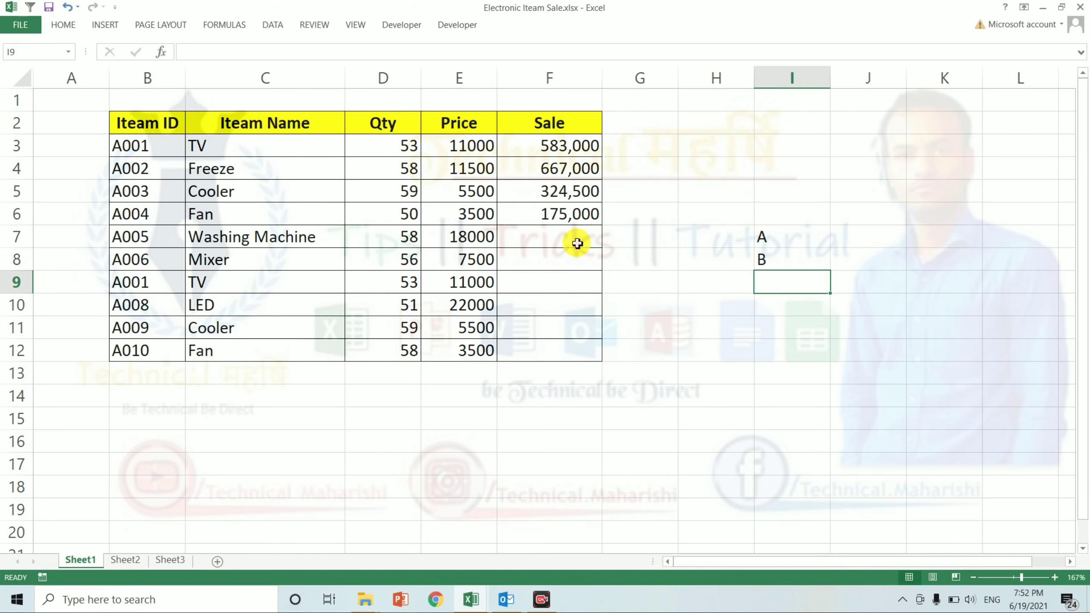
{"action": "type", "text": "C"}
{"action": "key", "text": "Return"}
{"action": "type", "text": "D"}
{"action": "key", "text": "Return"}
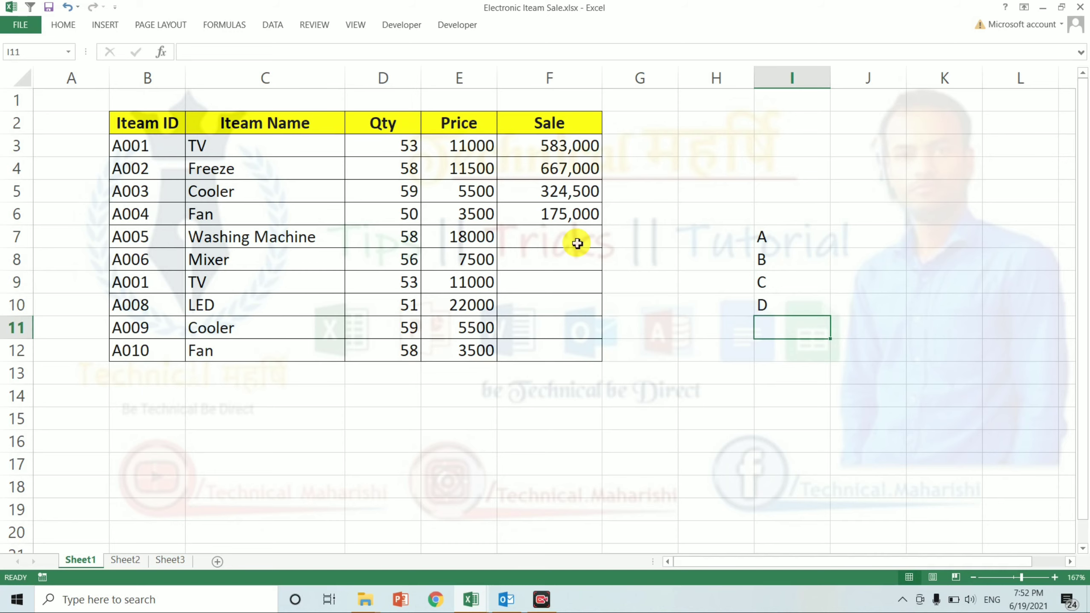
{"action": "type", "text": "E"}
{"action": "key", "text": "Return"}
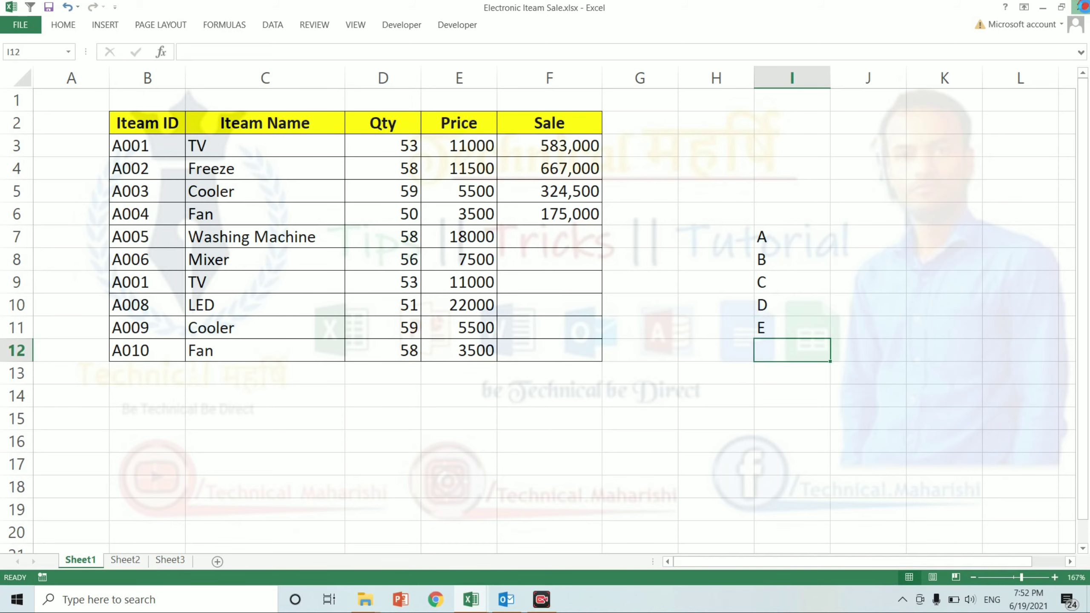
{"action": "left_click", "coordinate": [1082, 6]}
Reopen Liquid Iteam Sale.xlsx and enable its external data content.
{"action": "left_click", "coordinate": [1082, 7]}
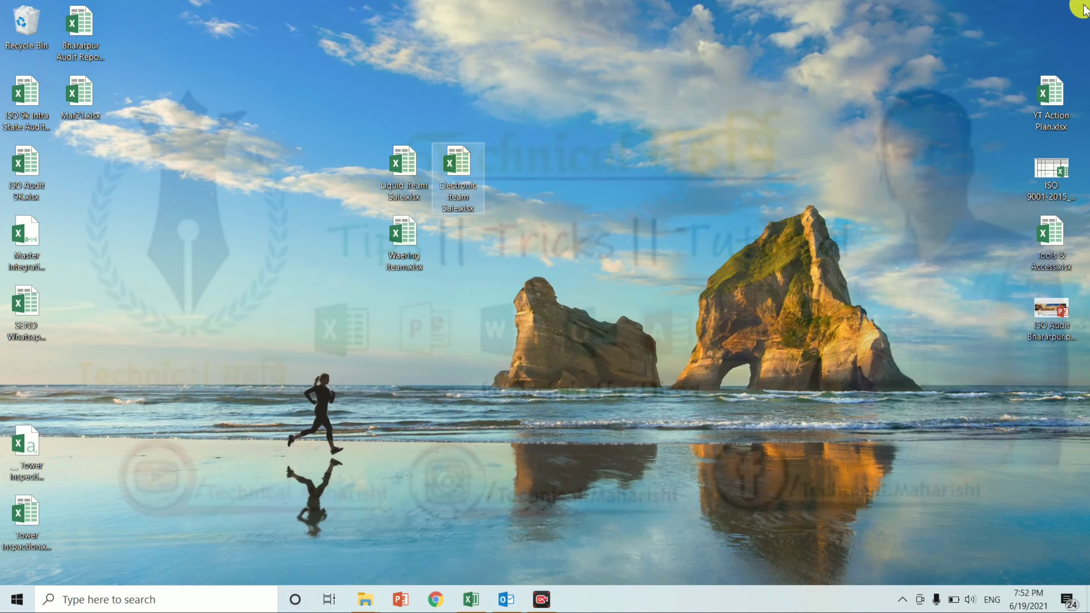
{"action": "double_click", "coordinate": [419, 180]}
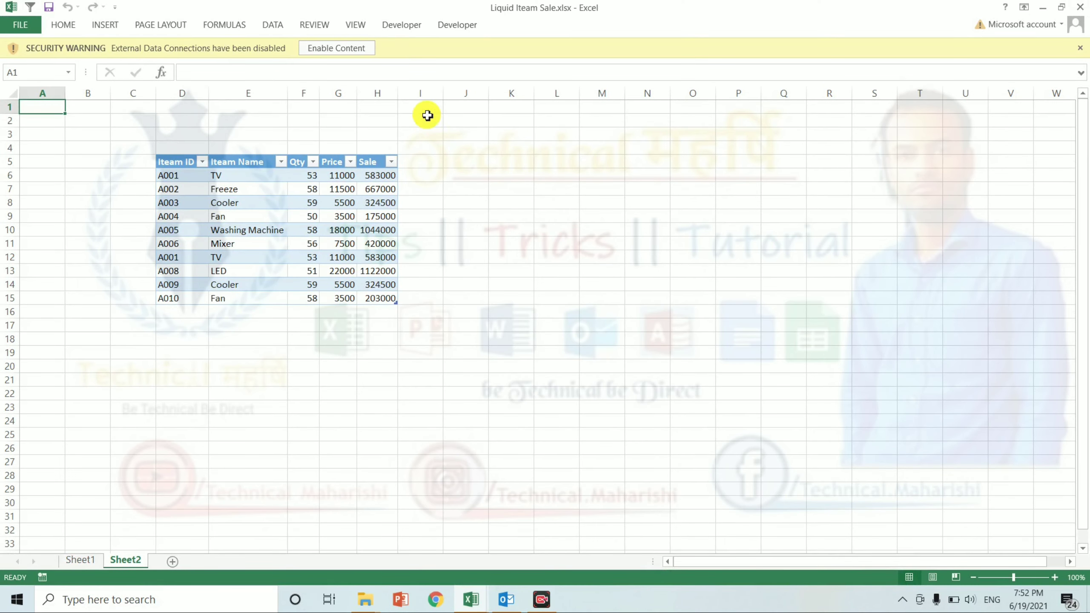
{"action": "left_click", "coordinate": [343, 47]}
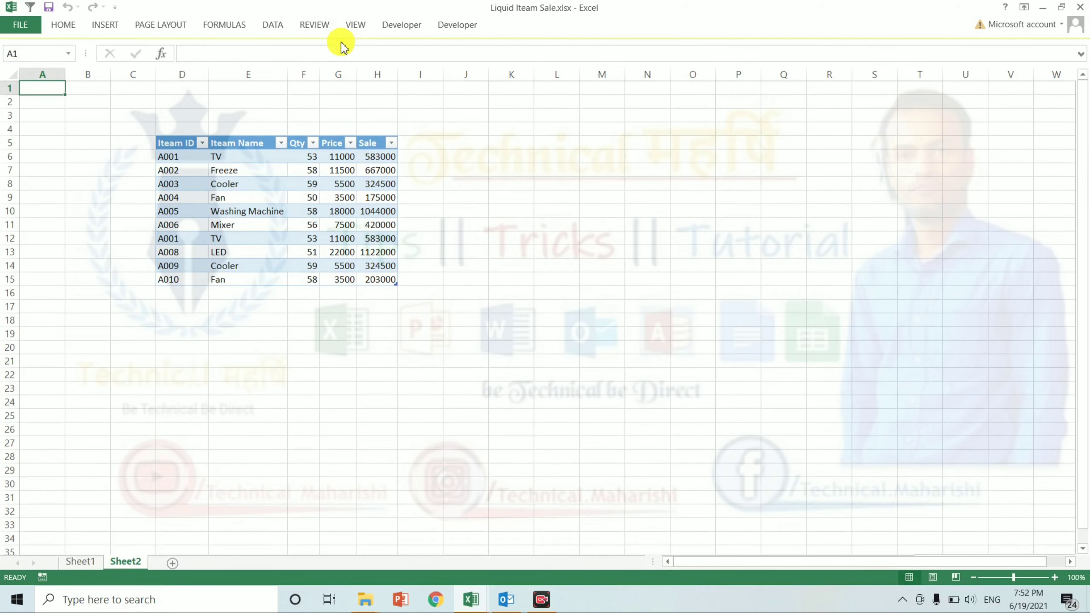
{"action": "left_click", "coordinate": [488, 201]}
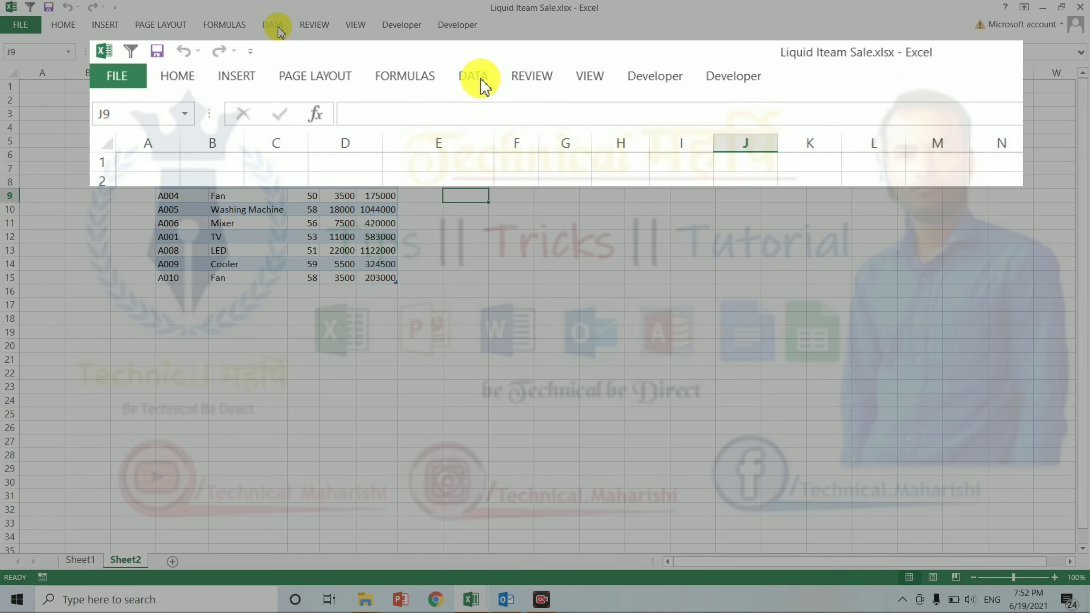
Run Refresh All so the Sheet2 table shows blank Sale for A005–A010 and the A–E letters.
{"action": "left_click", "coordinate": [274, 26]}
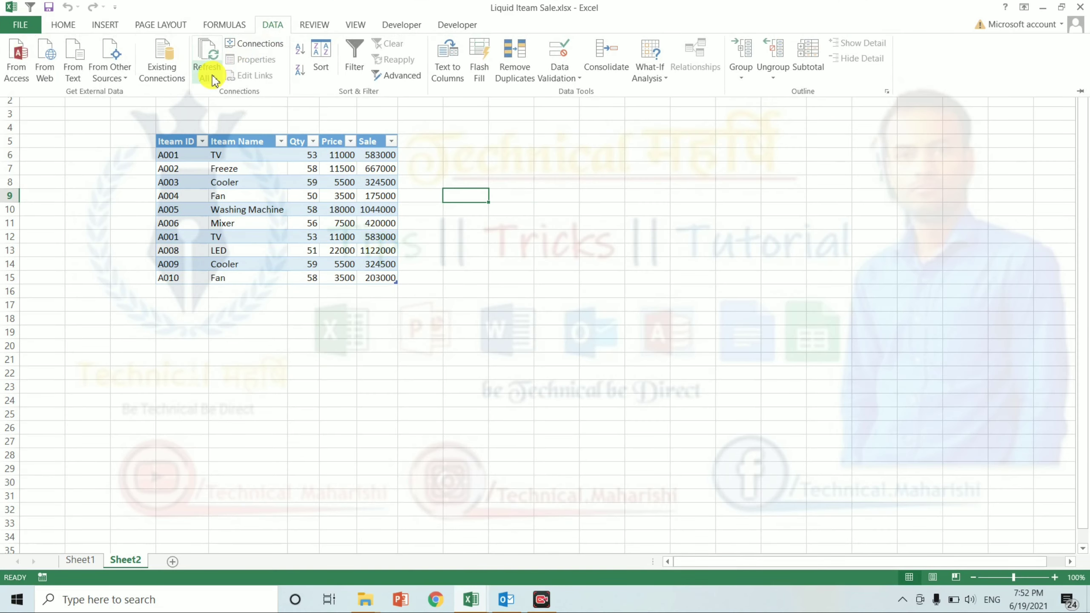
{"action": "left_click", "coordinate": [223, 92]}
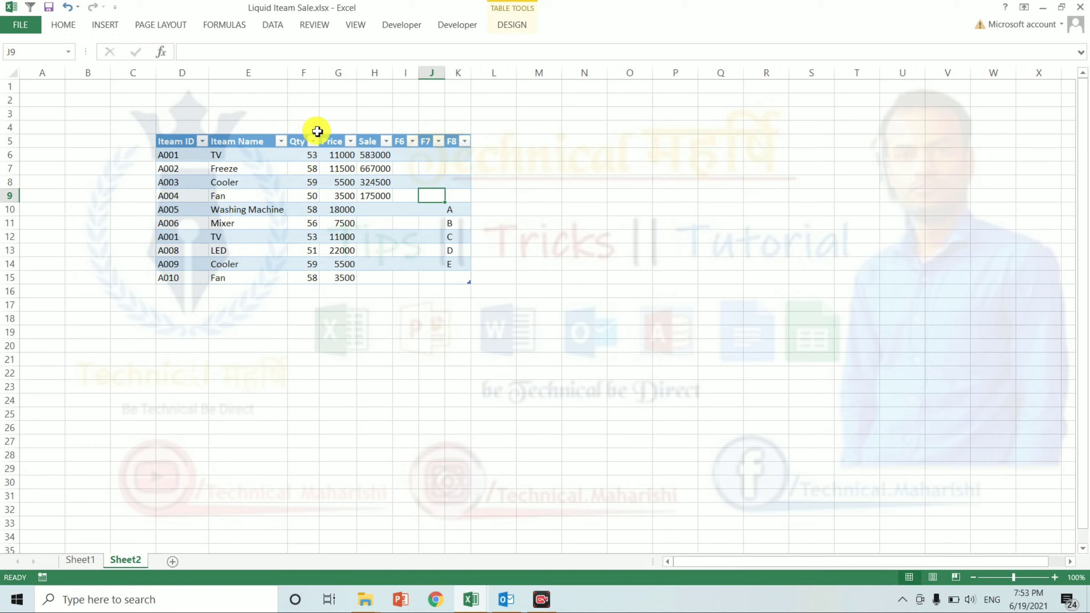
{"action": "left_click", "coordinate": [272, 27]}
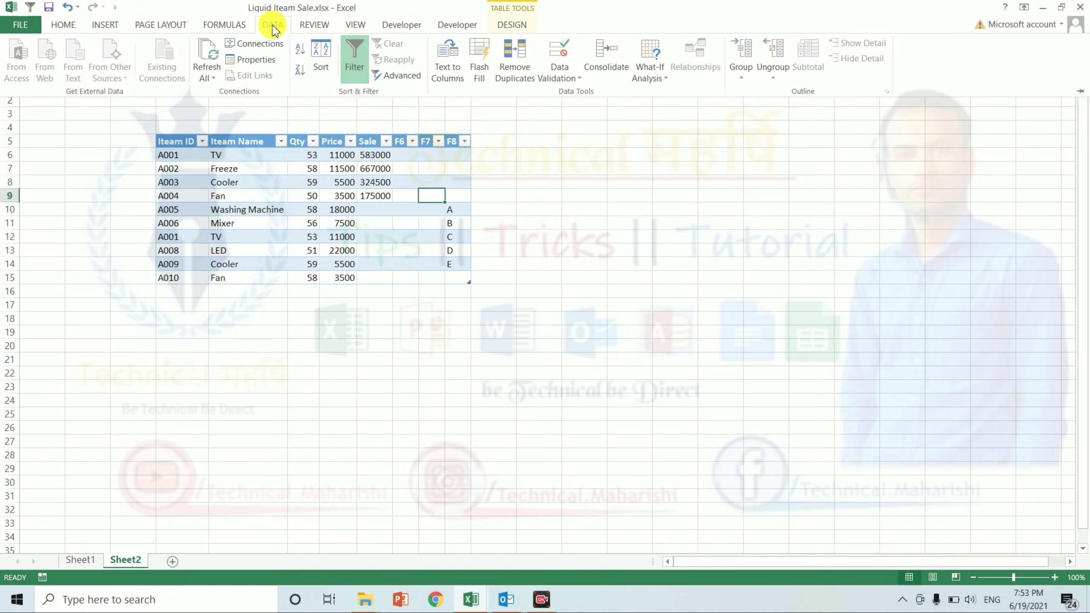
Turn on 'Refresh data when opening the file' for the Electronic Iteam Sale connection.
{"action": "left_click", "coordinate": [253, 43]}
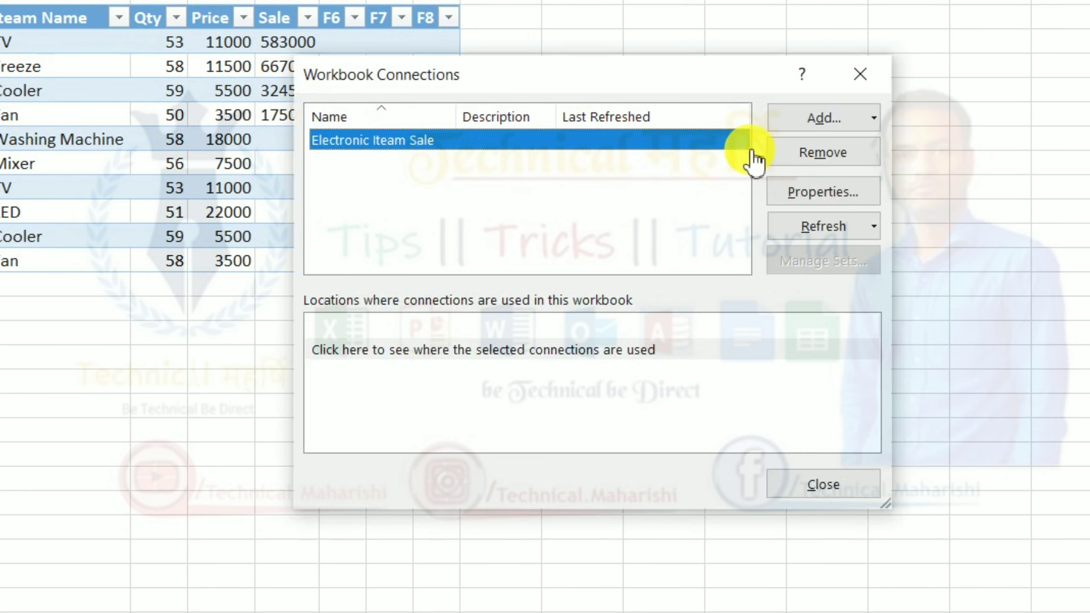
{"action": "left_click", "coordinate": [807, 193]}
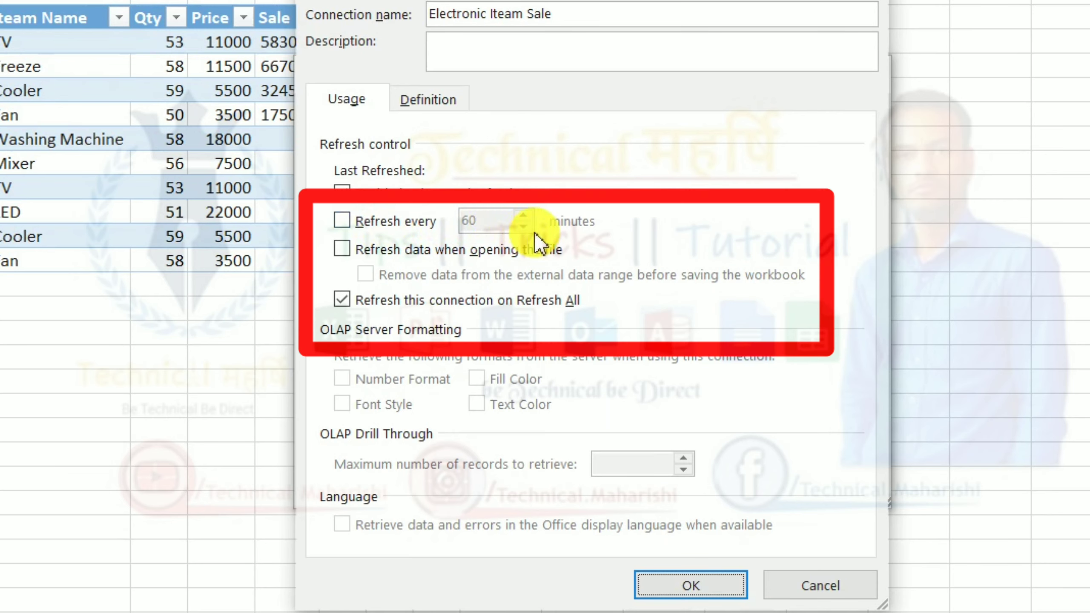
{"action": "left_click", "coordinate": [404, 251]}
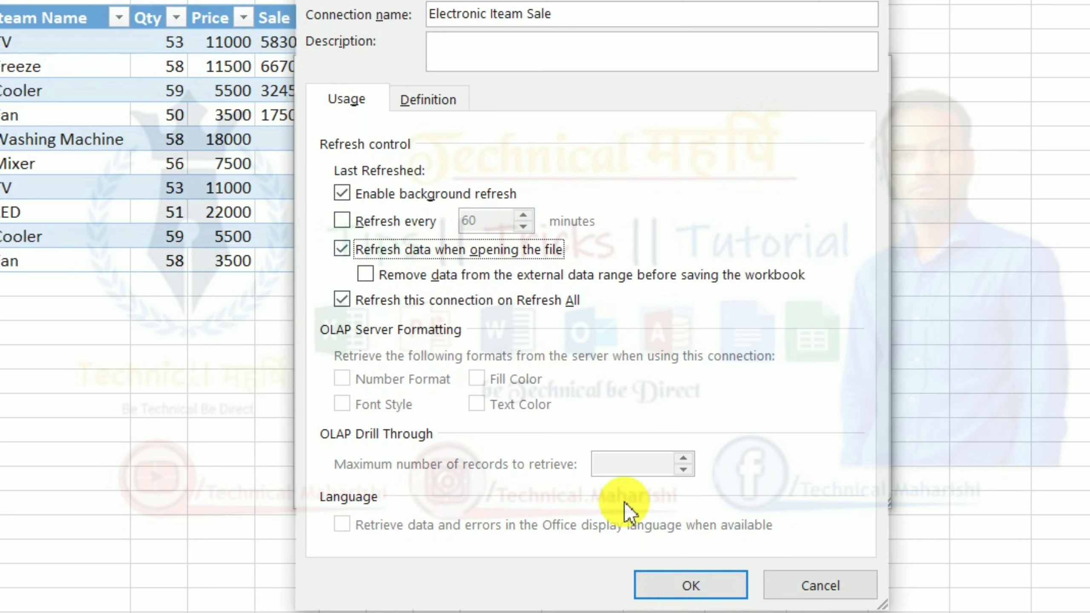
{"action": "left_click", "coordinate": [689, 586]}
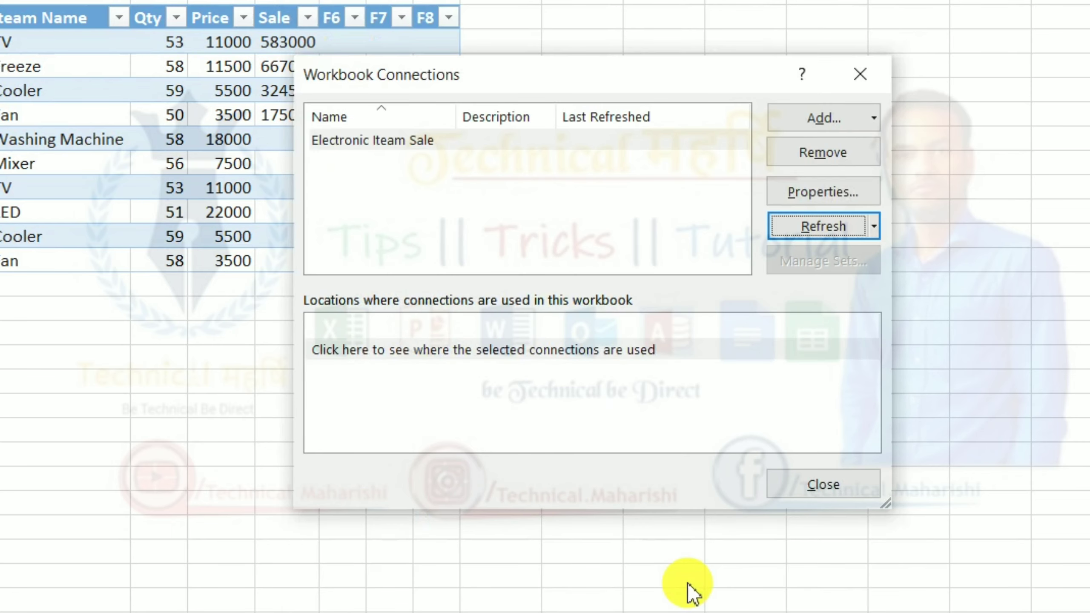
{"action": "left_click", "coordinate": [833, 490]}
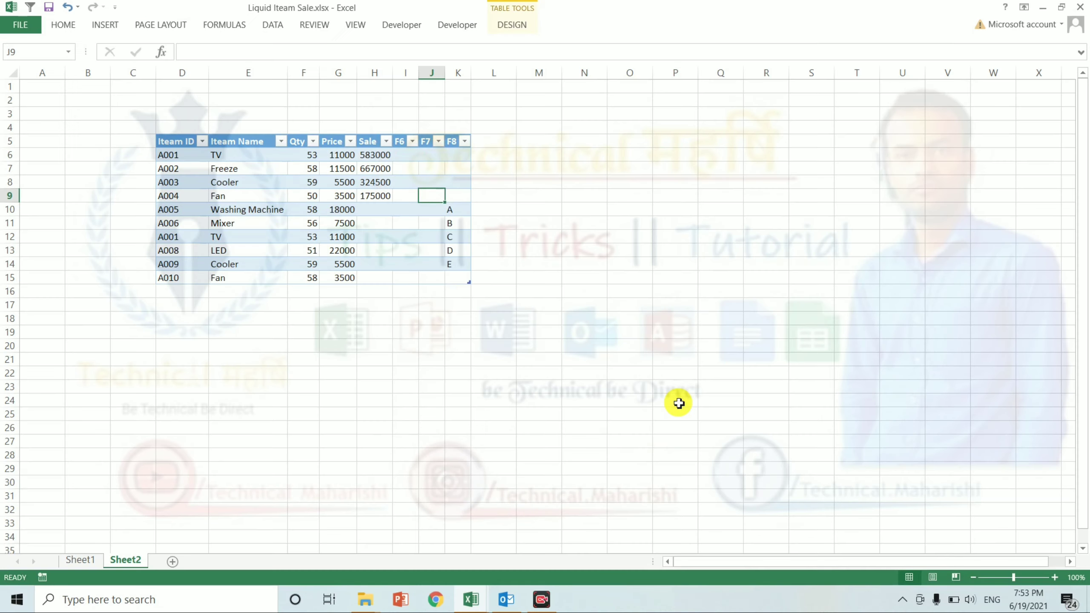
Close Liquid Iteam Sale without saving and minimize Excel.
{"action": "left_click", "coordinate": [1080, 15]}
{"action": "key", "text": "n"}
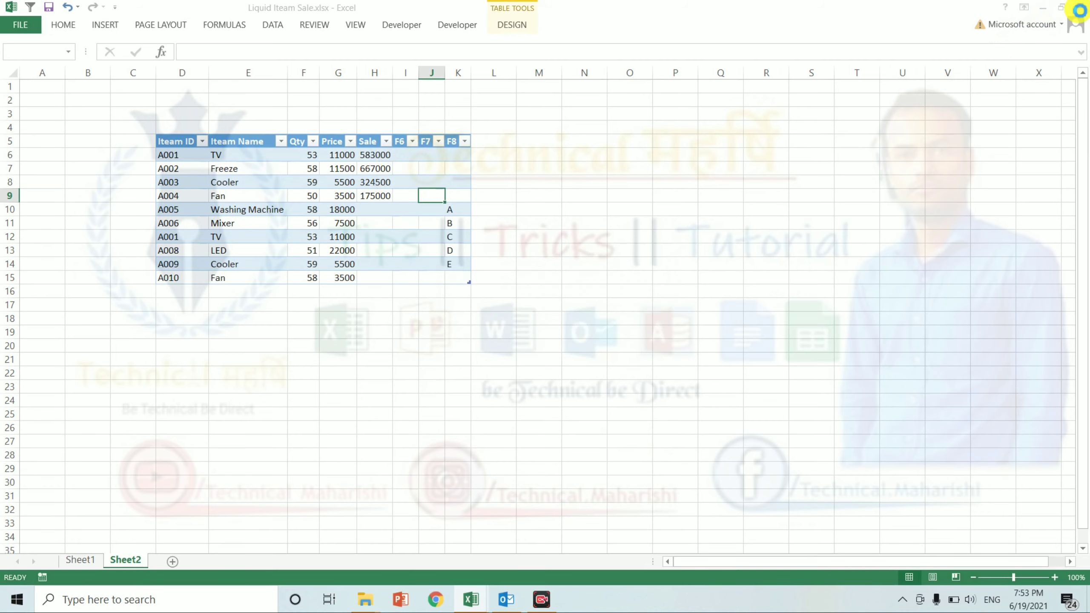
{"action": "left_click", "coordinate": [1043, 8]}
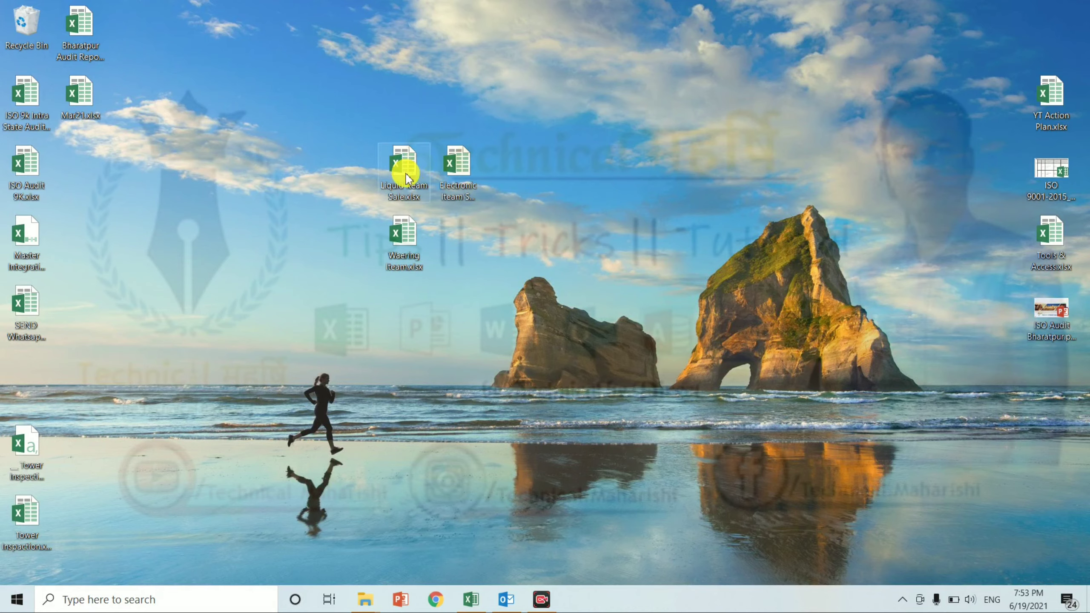
In Electronic Iteam Sale.xlsx, delete the A–E letters in column I and close Excel.
{"action": "double_click", "coordinate": [453, 164]}
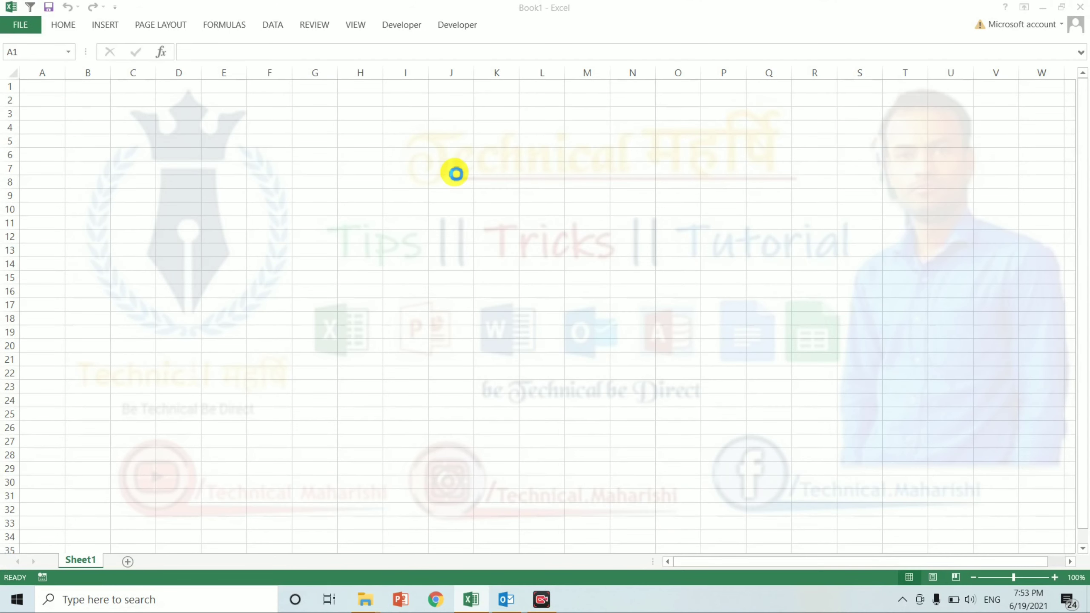
{"action": "left_click", "coordinate": [784, 79]}
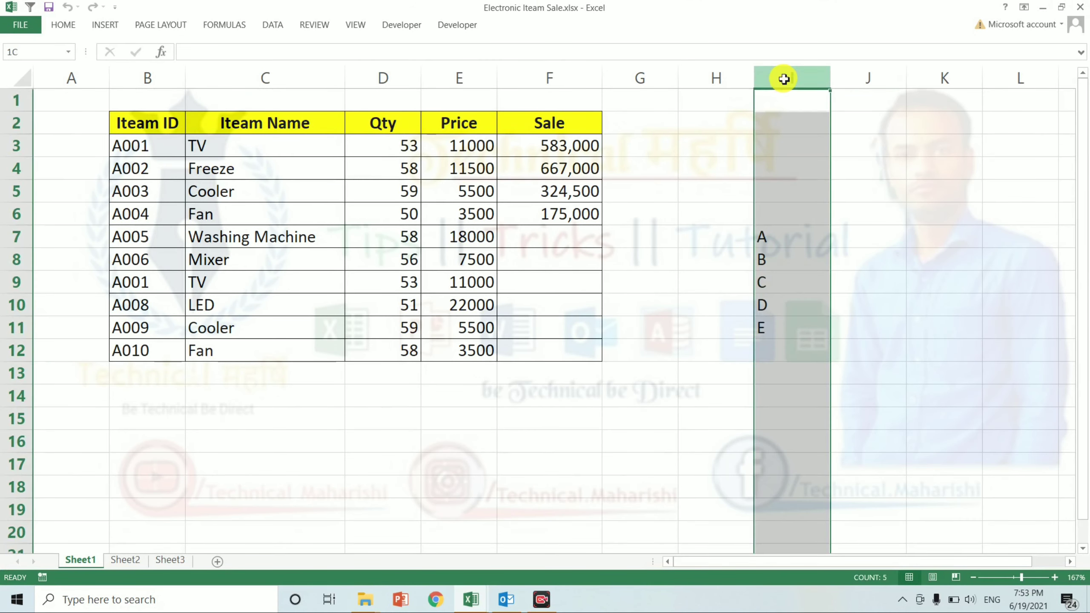
{"action": "key", "text": "Delete"}
{"action": "left_click", "coordinate": [713, 216]}
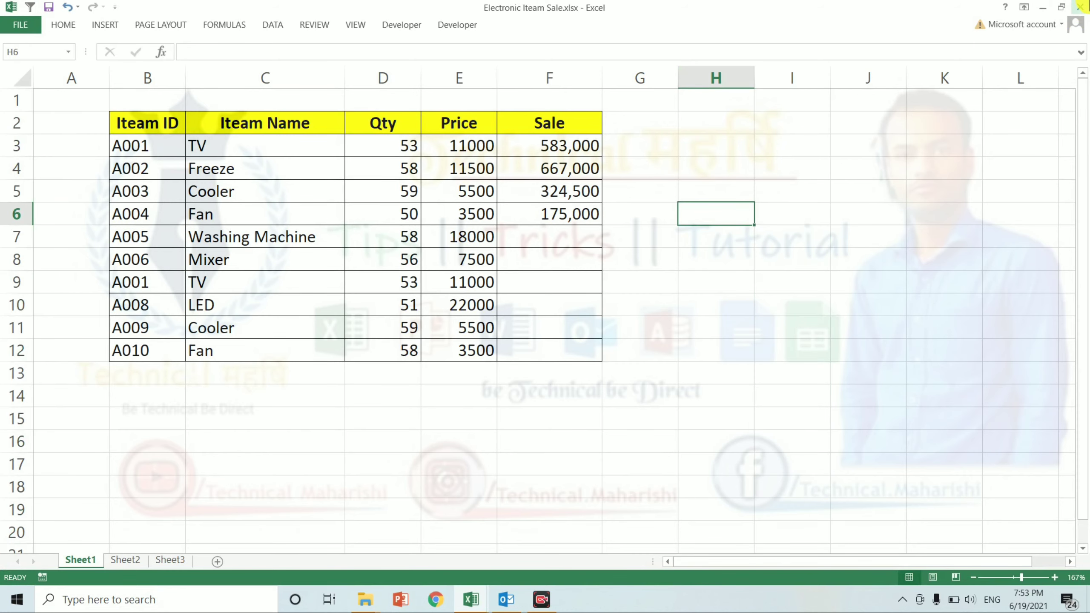
{"action": "left_click", "coordinate": [1079, 7]}
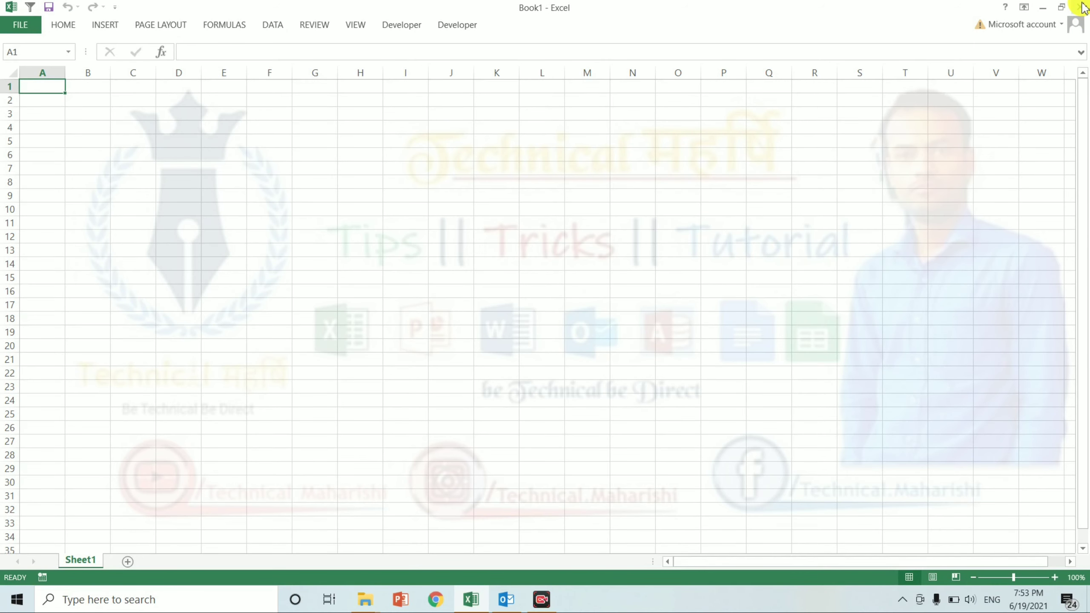
{"action": "left_click", "coordinate": [1082, 6]}
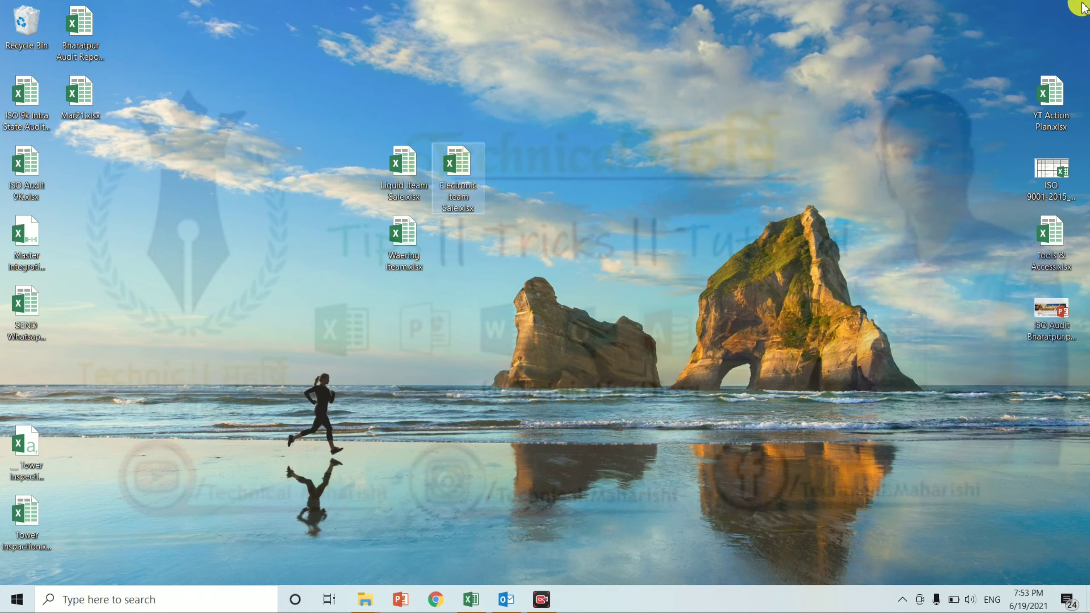
Reopen Liquid Iteam Sale.xlsx and insert a new blank Sheet3.
{"action": "double_click", "coordinate": [398, 171]}
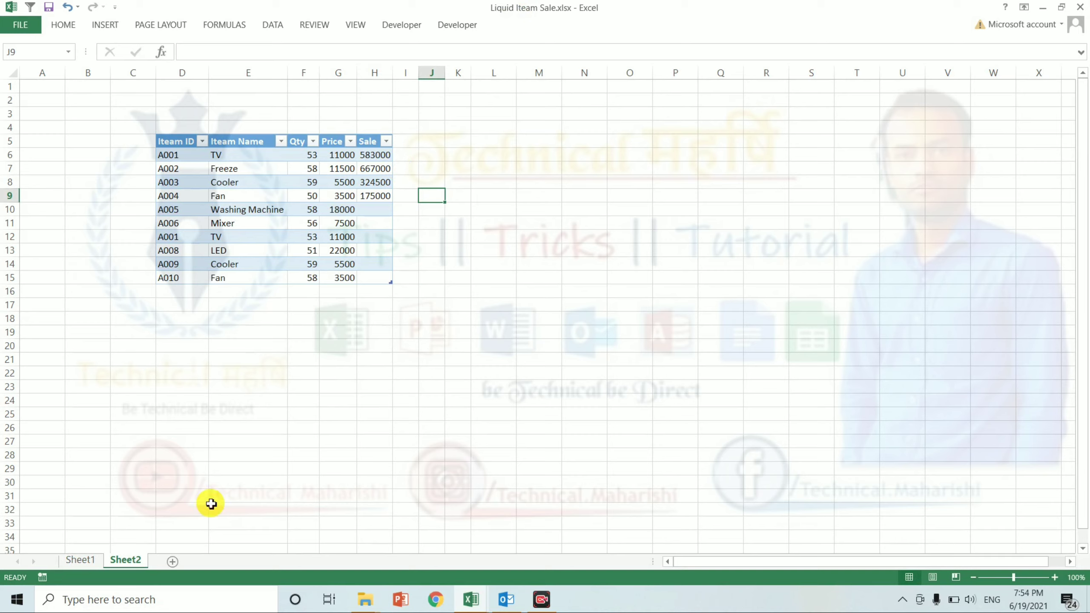
{"action": "left_click", "coordinate": [172, 560]}
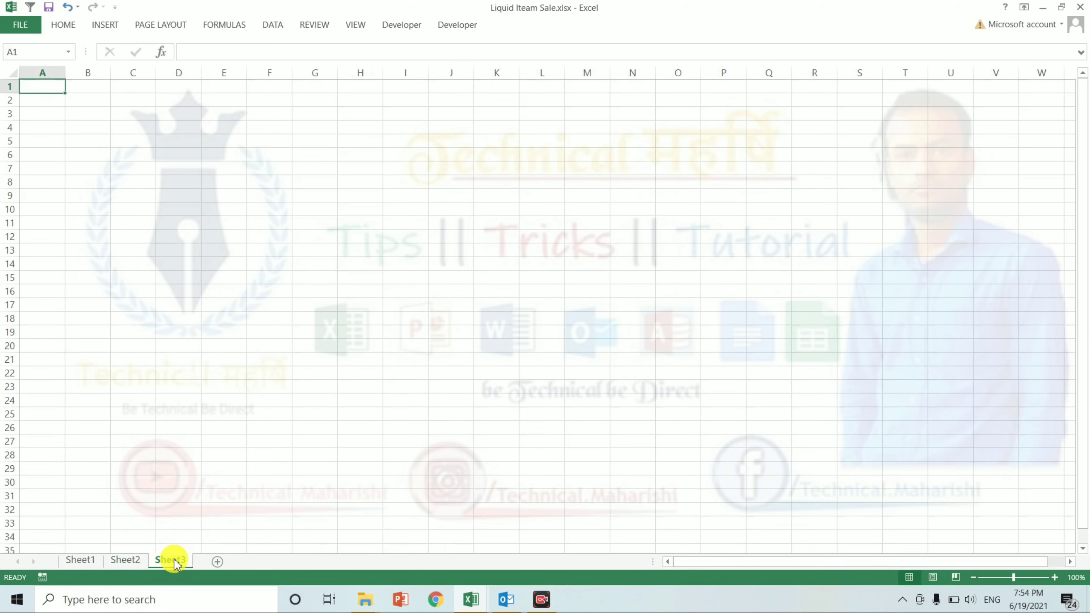
Pick Desktop\Waering Iteam.xlsx as a new data source from Existing Connections.
{"action": "left_click", "coordinate": [270, 27]}
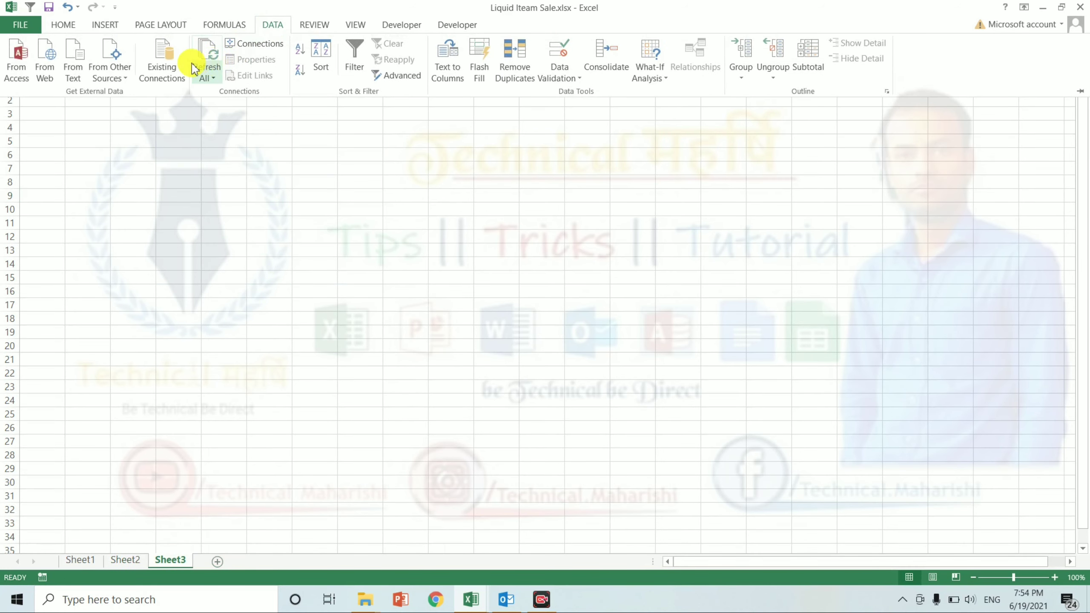
{"action": "left_click", "coordinate": [163, 65]}
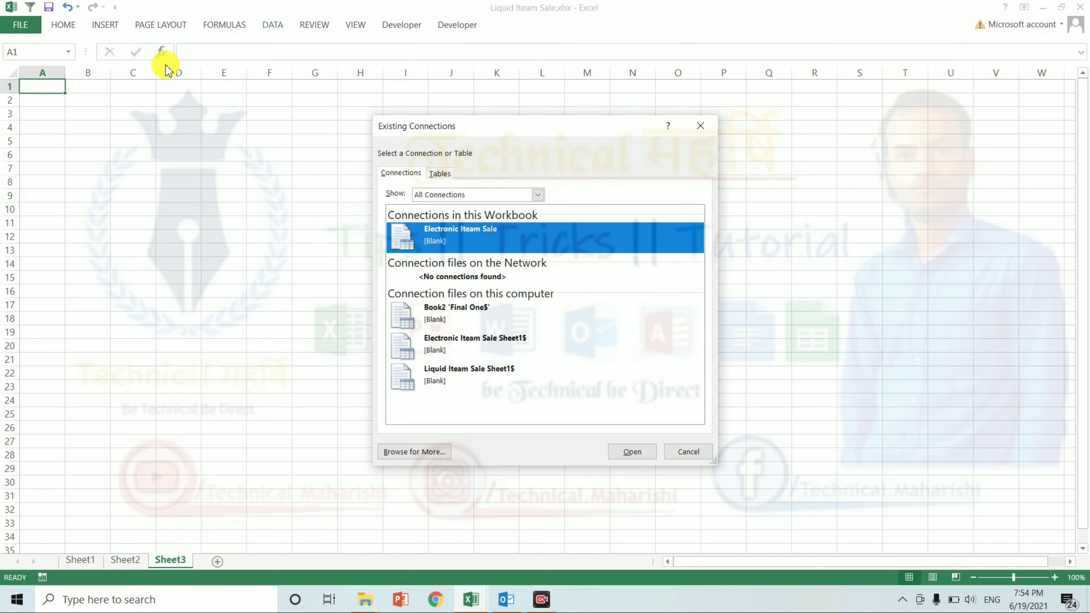
{"action": "left_click", "coordinate": [420, 451]}
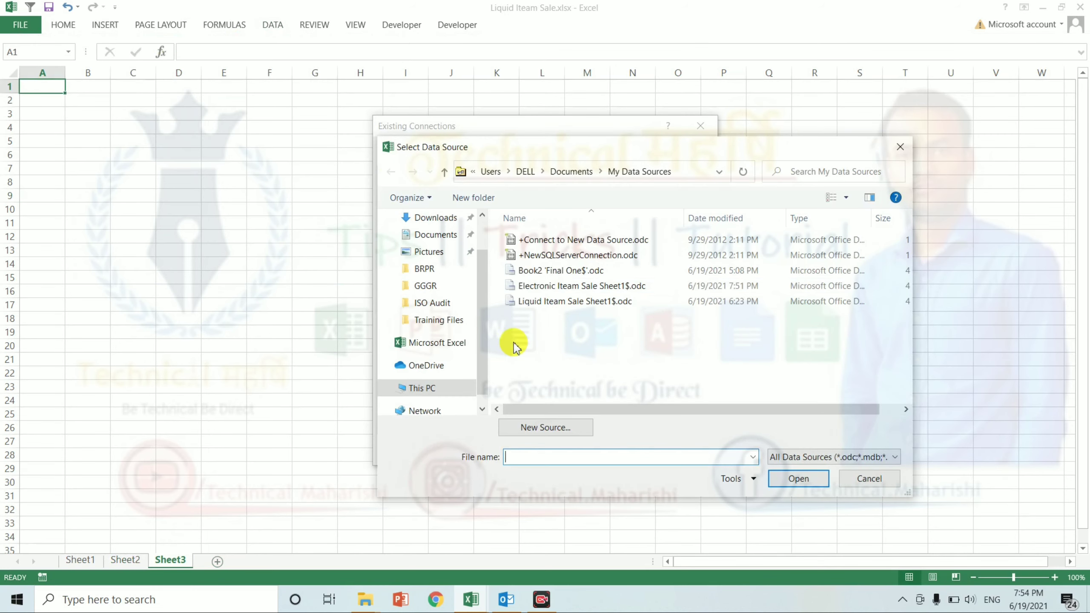
{"action": "scroll", "coordinate": [448, 234], "scroll_direction": "up", "scroll_amount": 2}
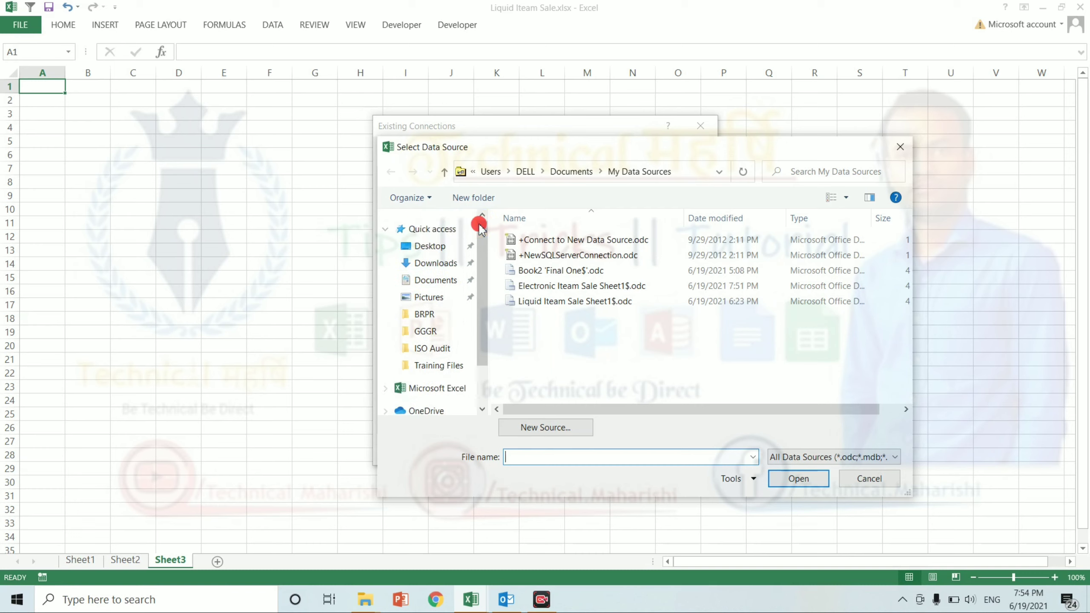
{"action": "left_click", "coordinate": [440, 249]}
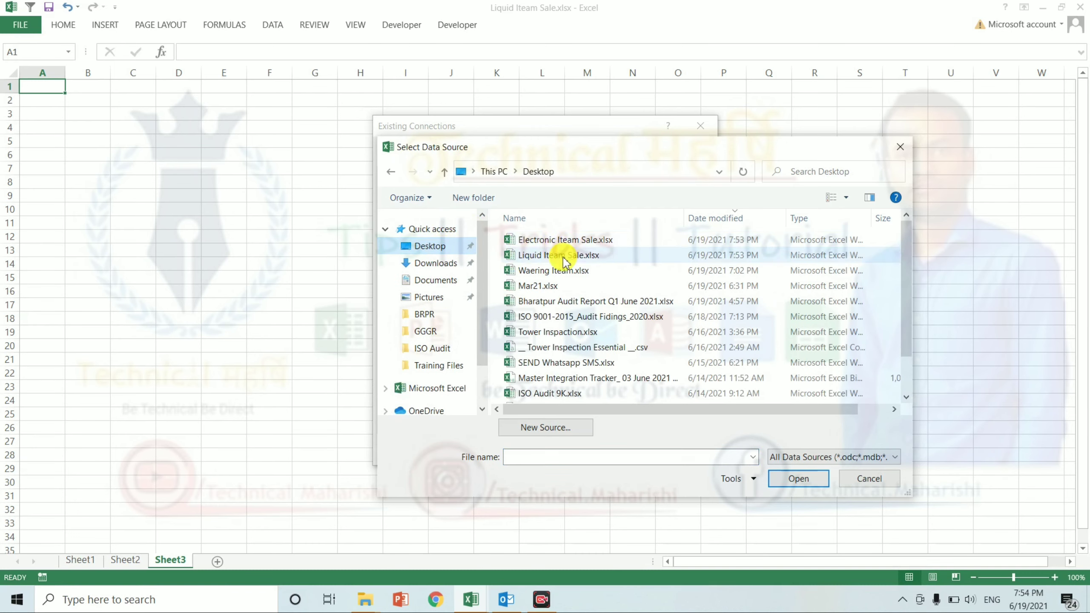
{"action": "left_click", "coordinate": [570, 271]}
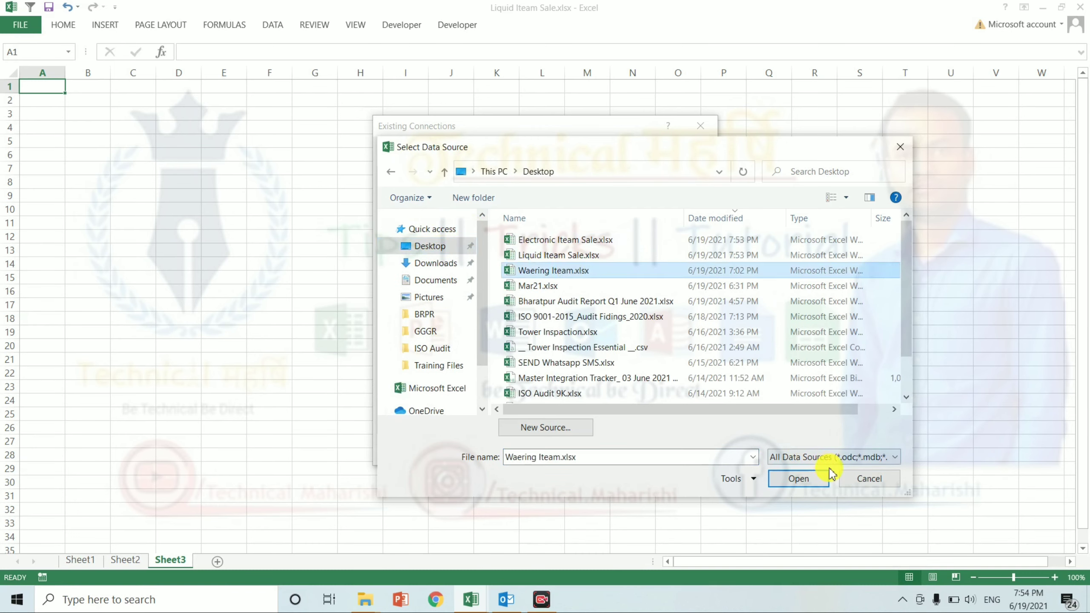
{"action": "left_click", "coordinate": [820, 479]}
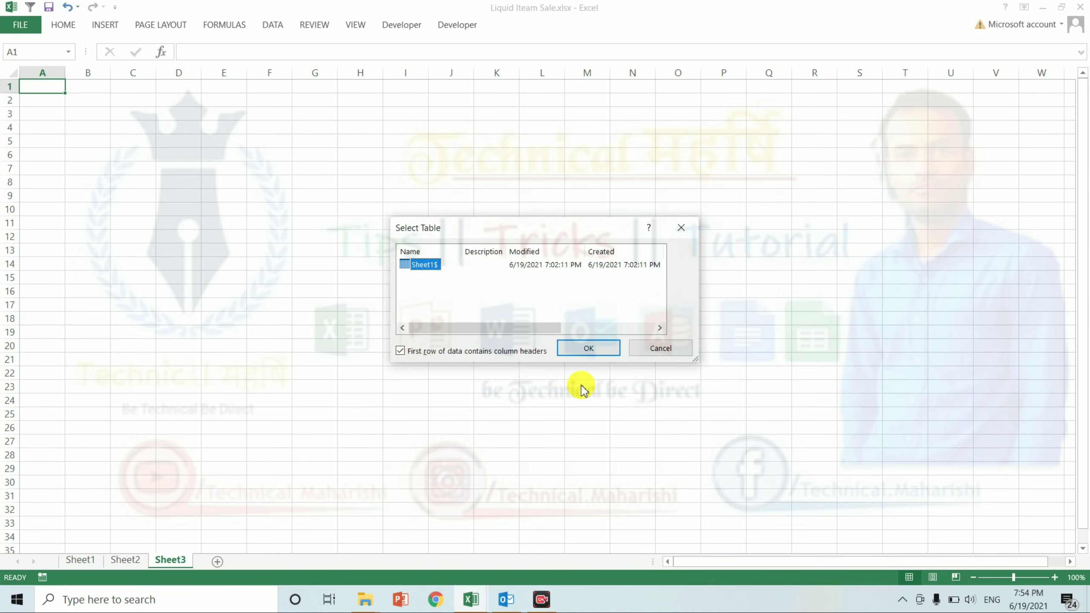
Import its Sheet1$ as a table into the existing worksheet at cell E4.
{"action": "left_click", "coordinate": [584, 346]}
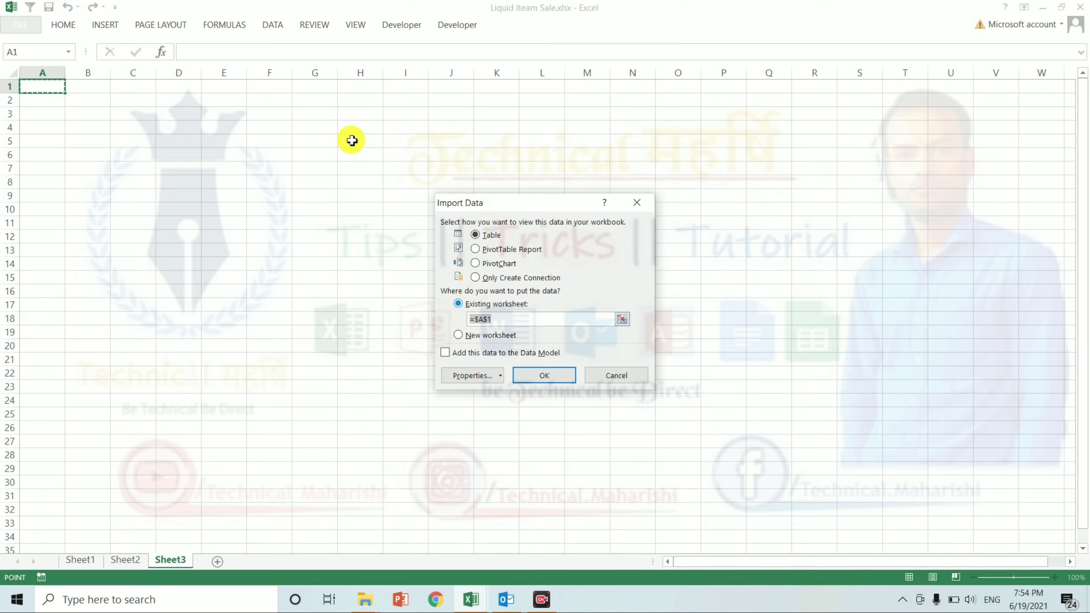
{"action": "left_click", "coordinate": [231, 123]}
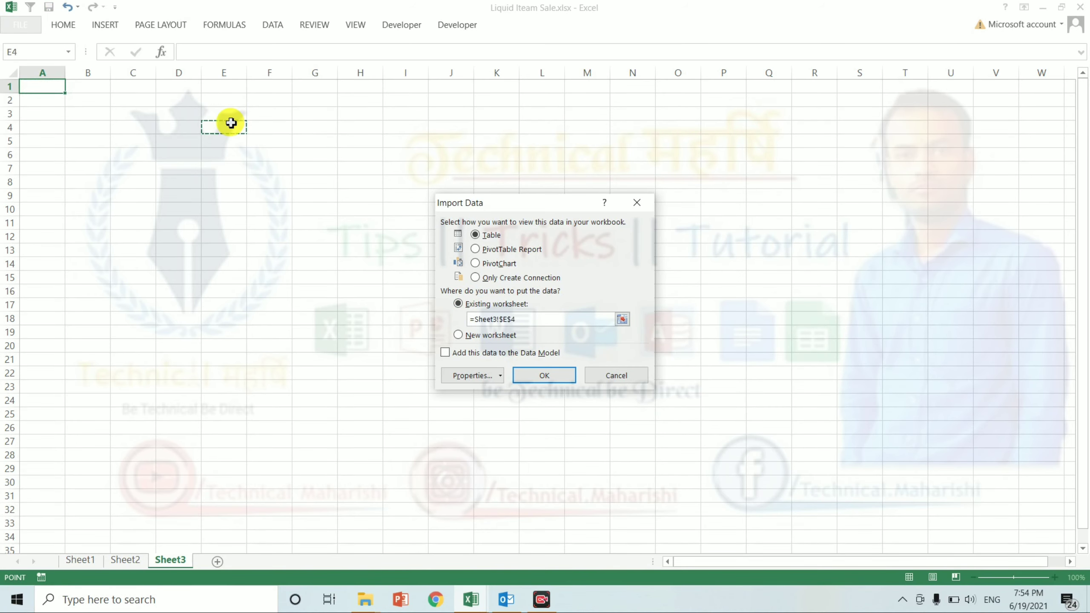
{"action": "key", "text": "Return"}
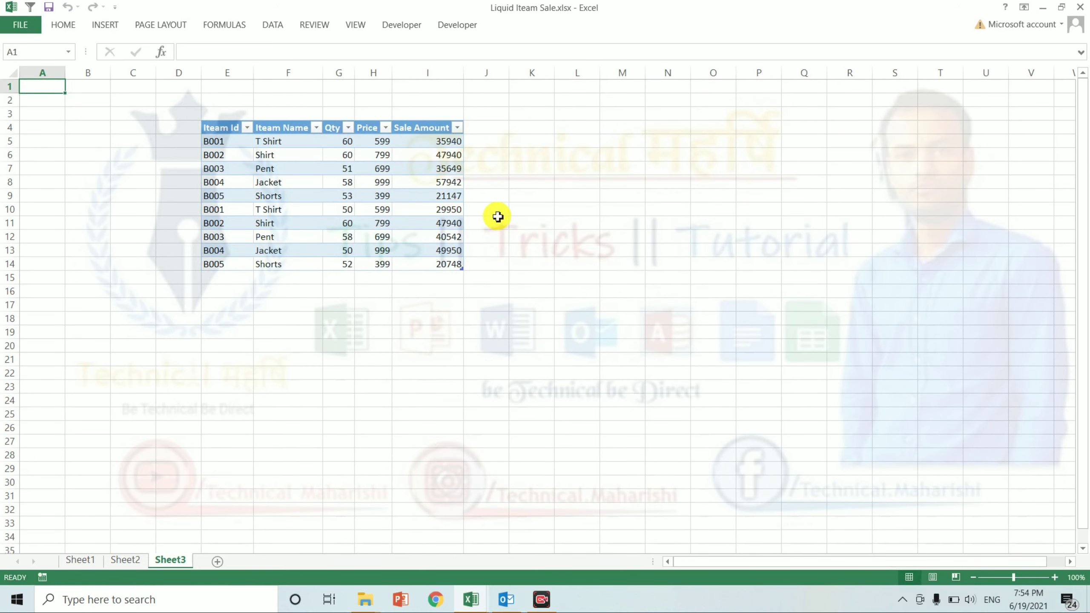